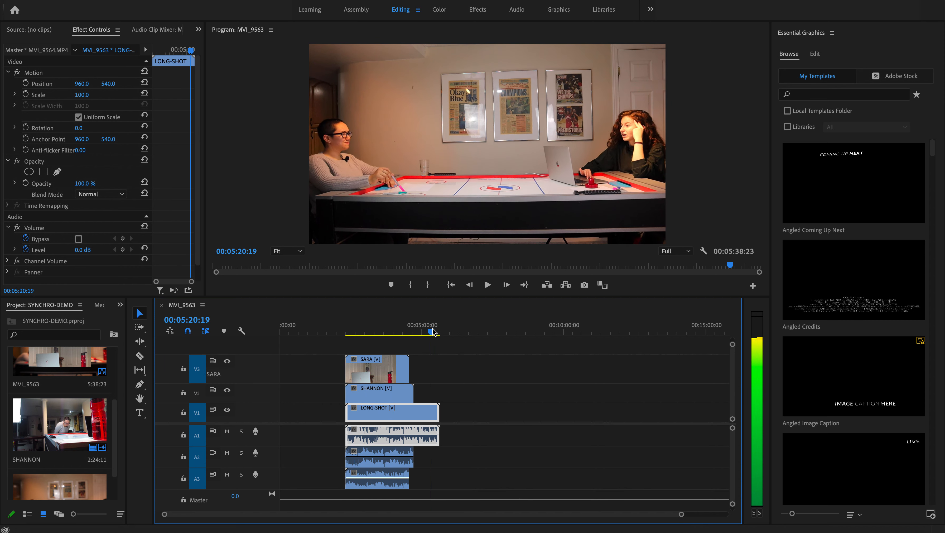
Scrub through the MVI_9563 sequence to examine how the three stacked camera clips on V1, V2 and V3 overlap and where they end
click(405, 375)
scroll(418, 374, up, 5)
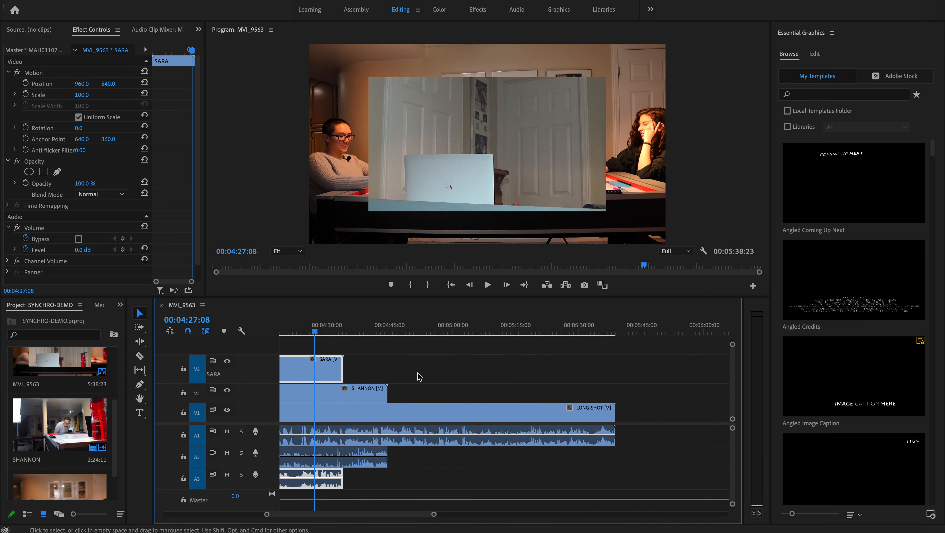
mouse_move(315, 331)
mouse_down()
mouse_move(301, 331)
mouse_move(333, 332)
mouse_move(303, 337)
mouse_move(342, 331)
mouse_move(320, 332)
mouse_up()
scroll(353, 395, down, 3)
scroll(353, 395, left, 3)
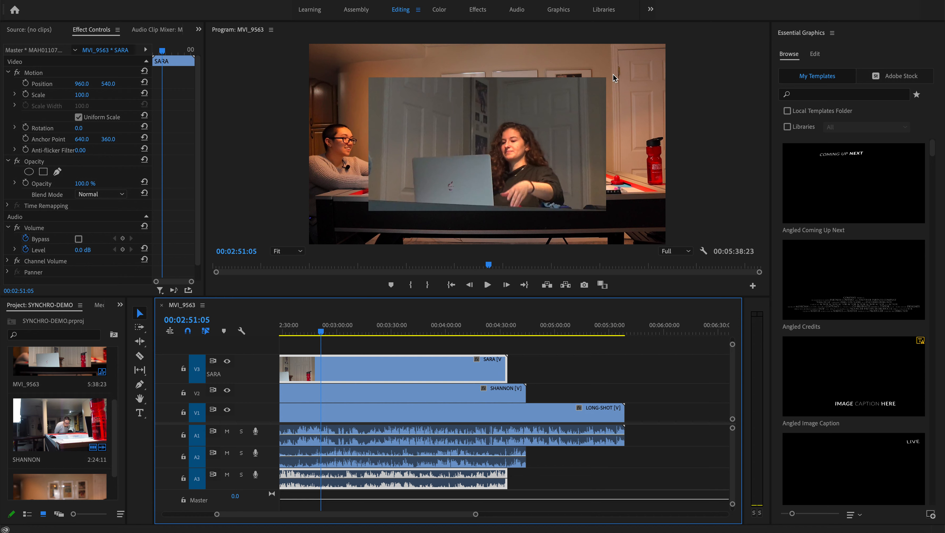
drag(321, 330, 515, 328)
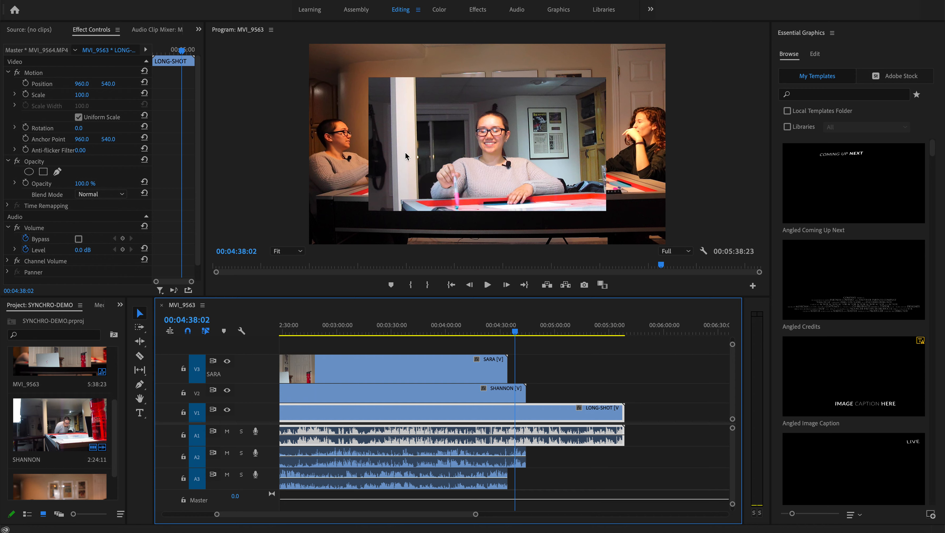
drag(557, 332, 562, 333)
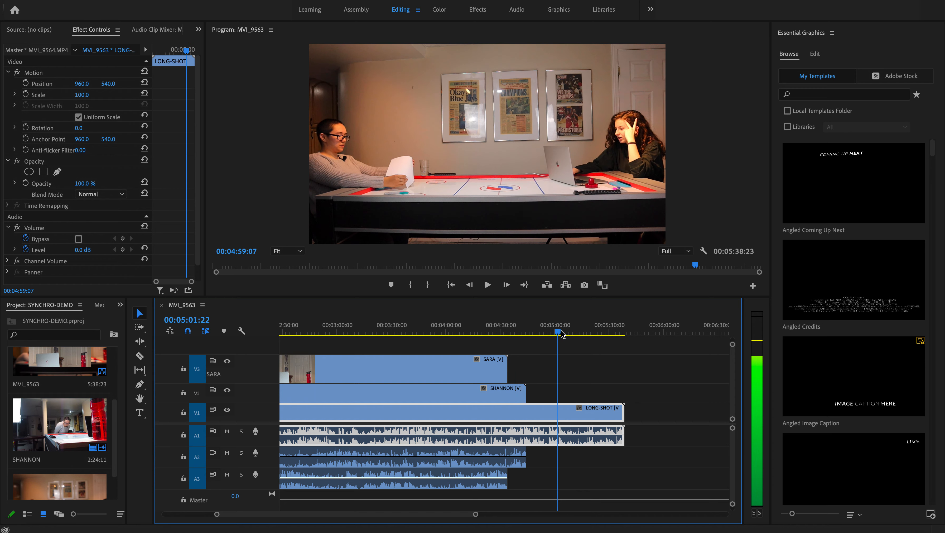
scroll(448, 446, down, 10)
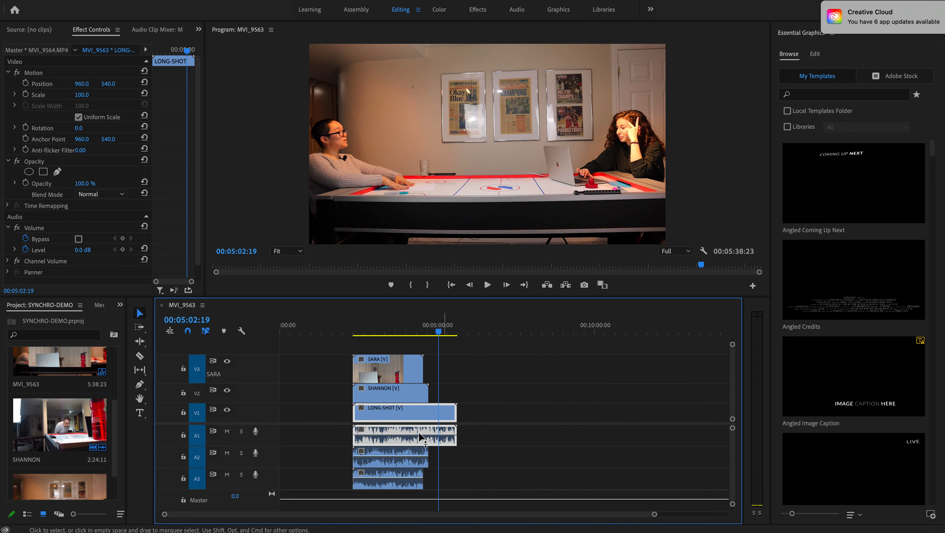
Play the stacked clips from their start, near 00:03:12:17 and near 00:04:09:22 to check how the camera angles line up
click(351, 329)
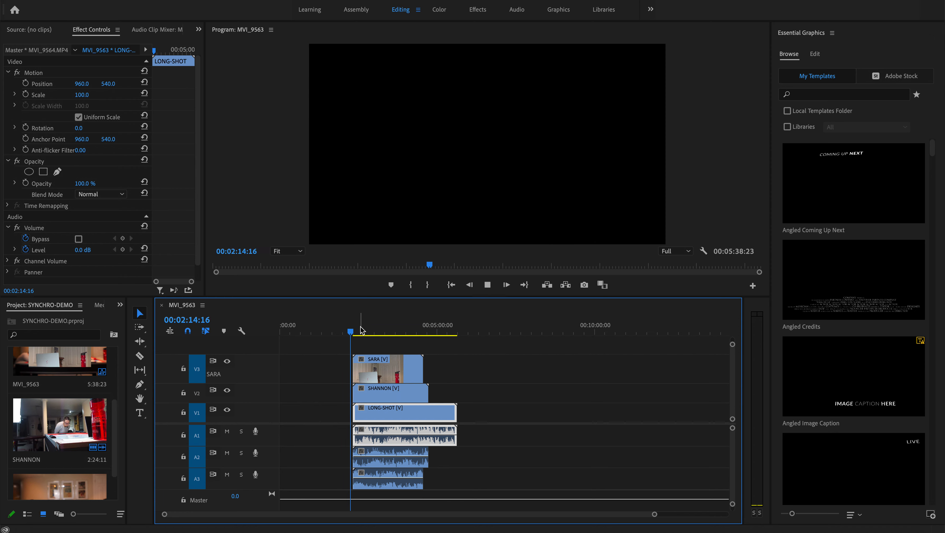
click(360, 329)
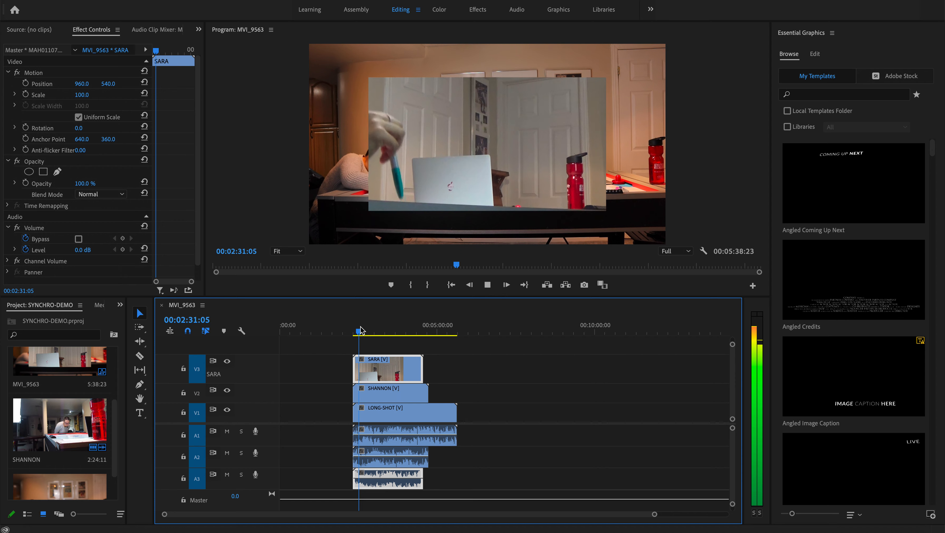
key(XF86AudioLowerVolume)
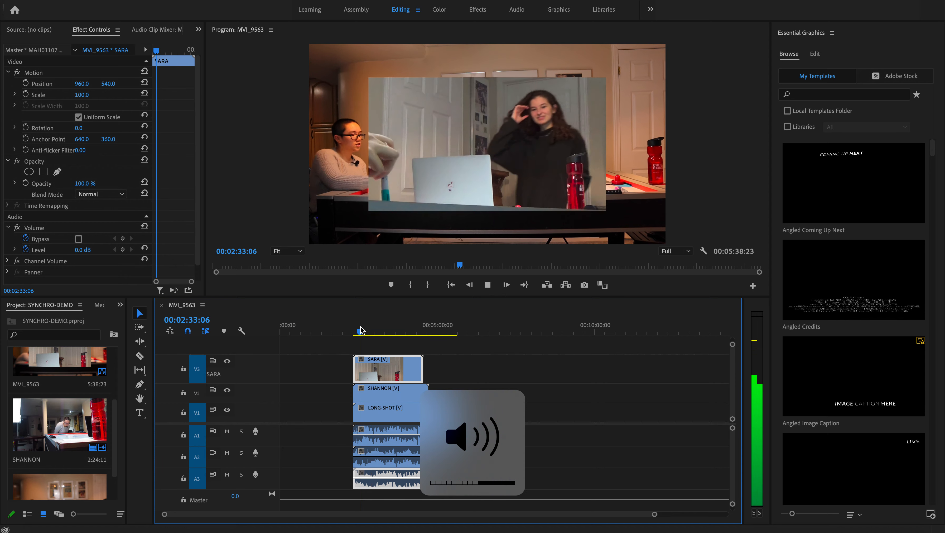
click(381, 332)
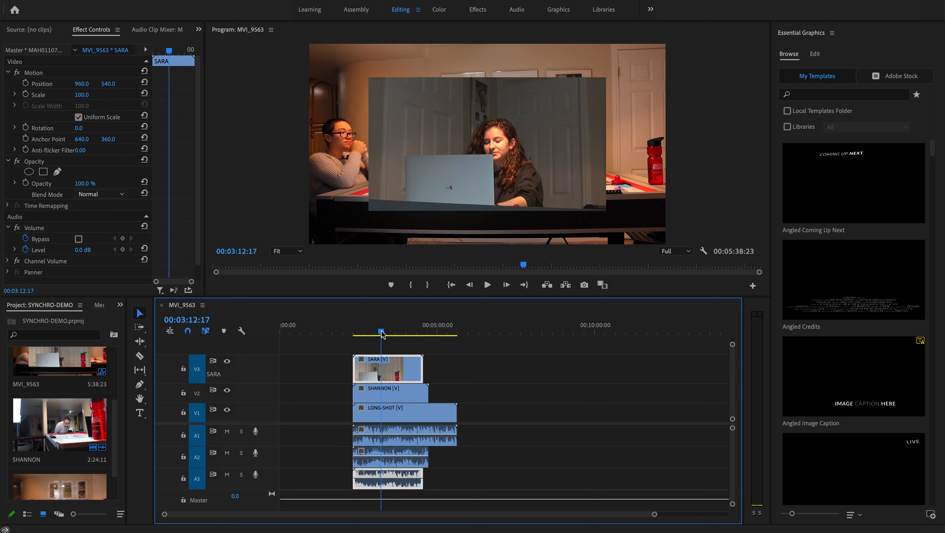
key(b)
key(space)
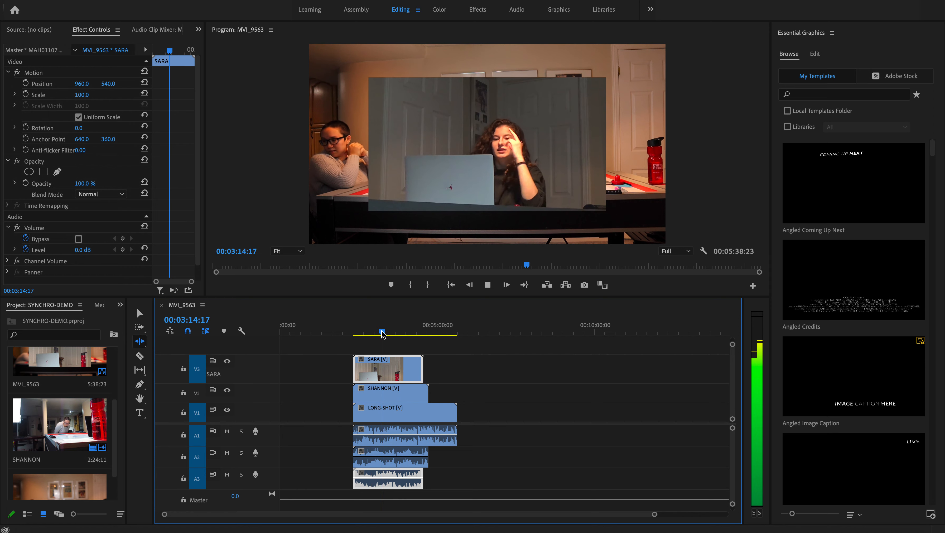
key(space)
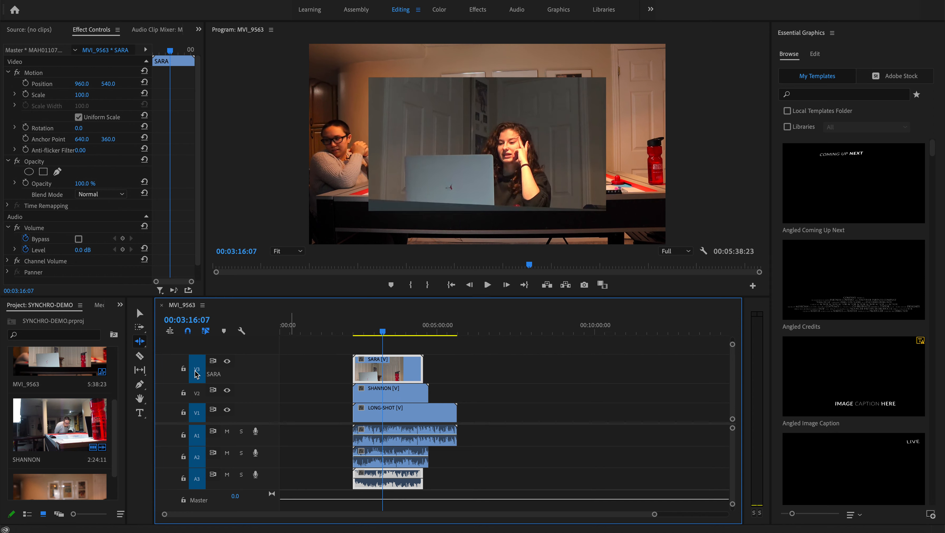
click(411, 330)
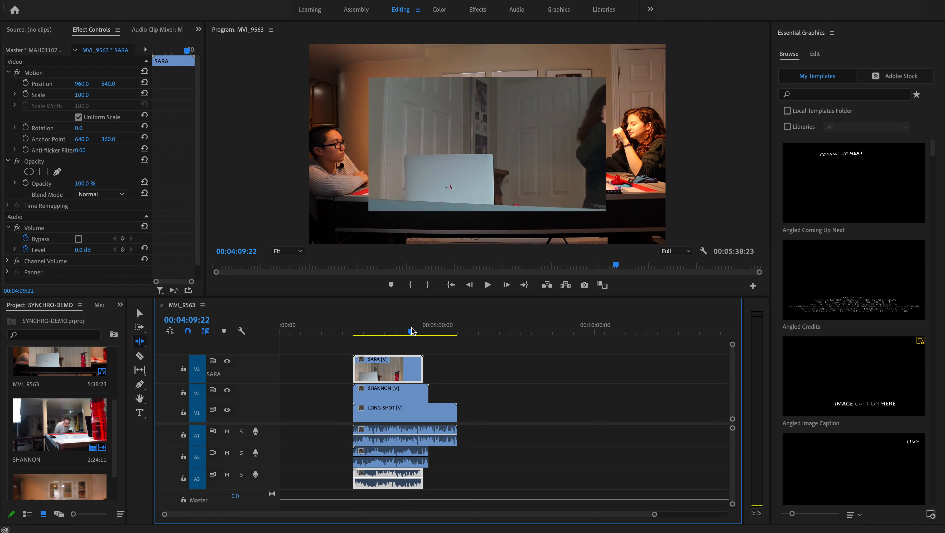
key(space)
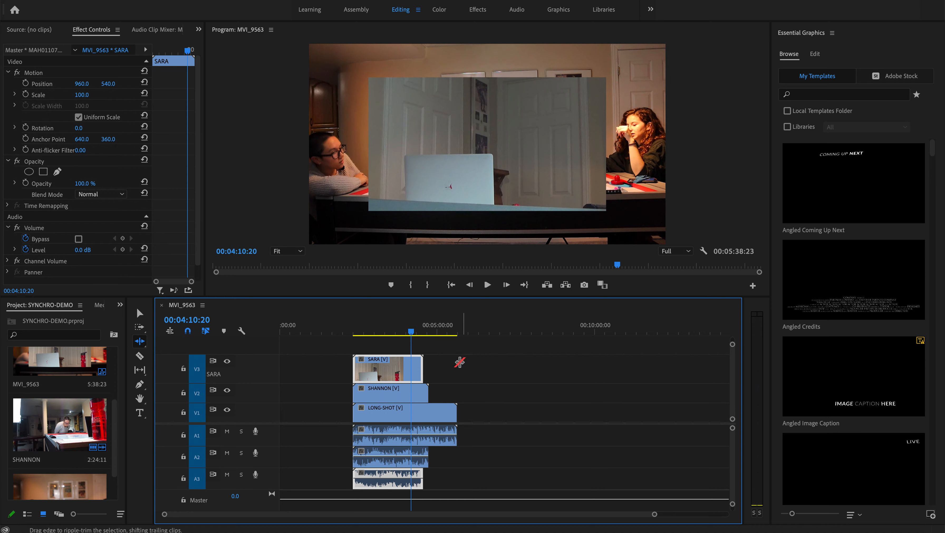
Pull the clips out of sync by moving the V3 clip past the end of LONG-SHOT and the V2 clip to the sequence start
key(v)
drag(448, 350, 361, 452)
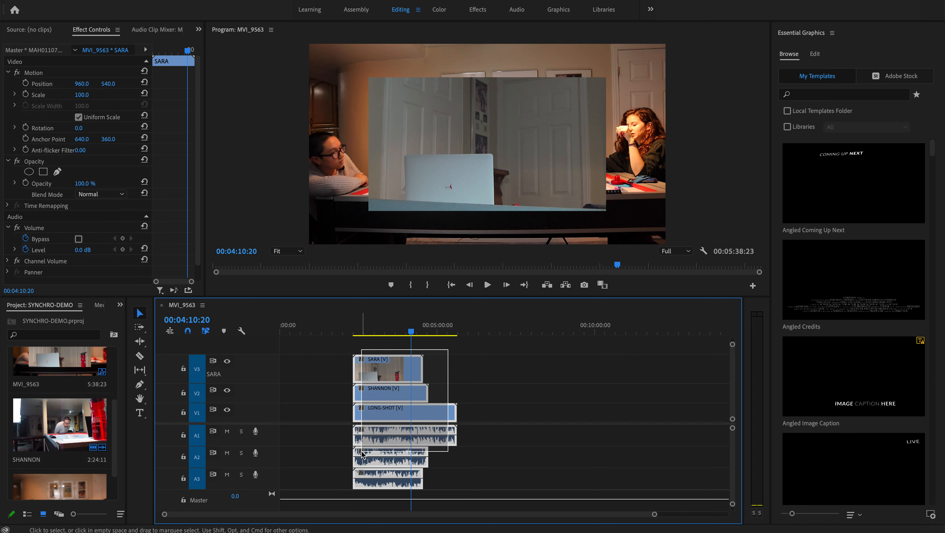
click(538, 351)
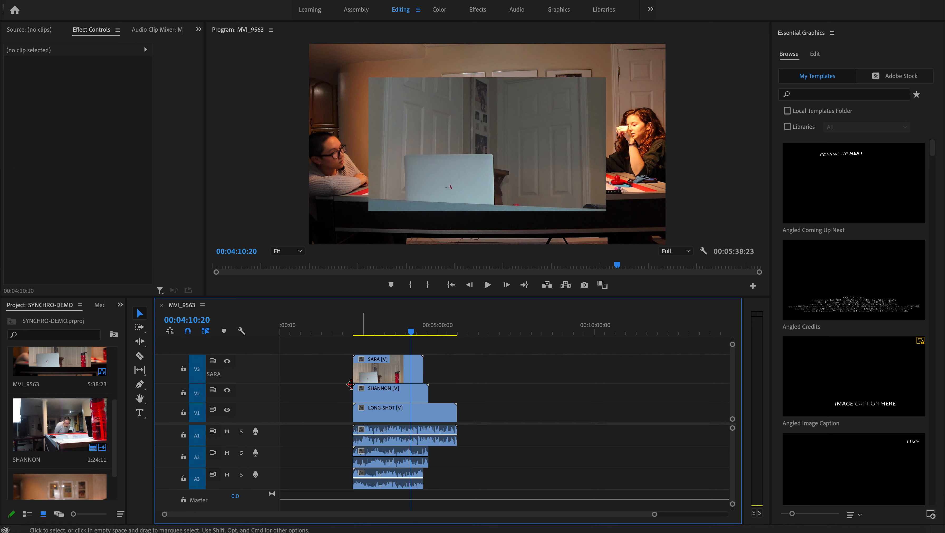
click(326, 377)
click(506, 359)
drag(374, 375, 498, 377)
drag(389, 396, 313, 398)
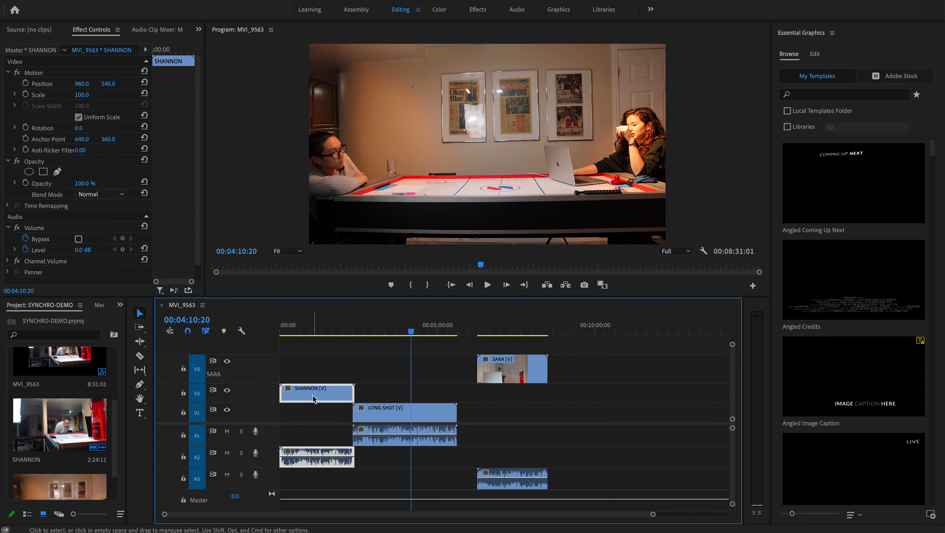
Select all the clips in the timeline and synchronize them by audio using track channel 1
click(602, 393)
drag(577, 348, 278, 475)
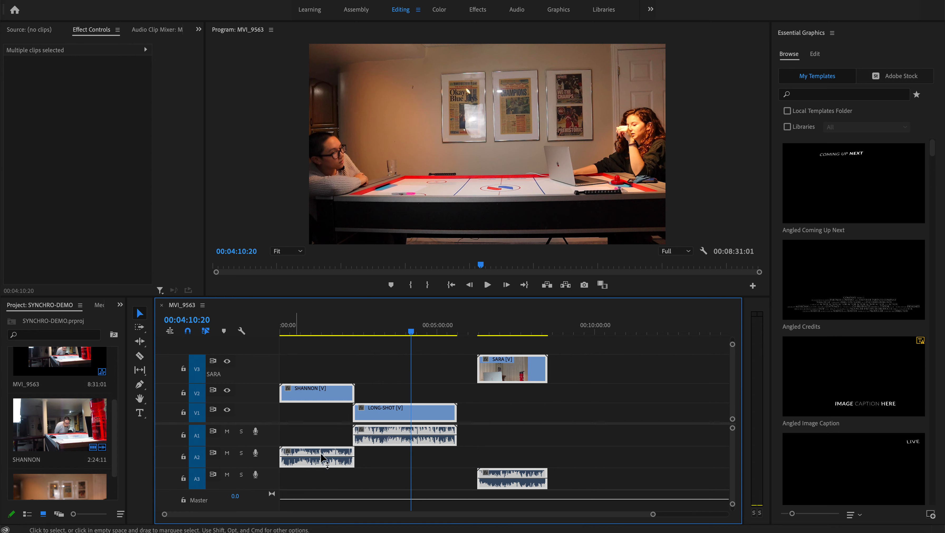
right_click(379, 411)
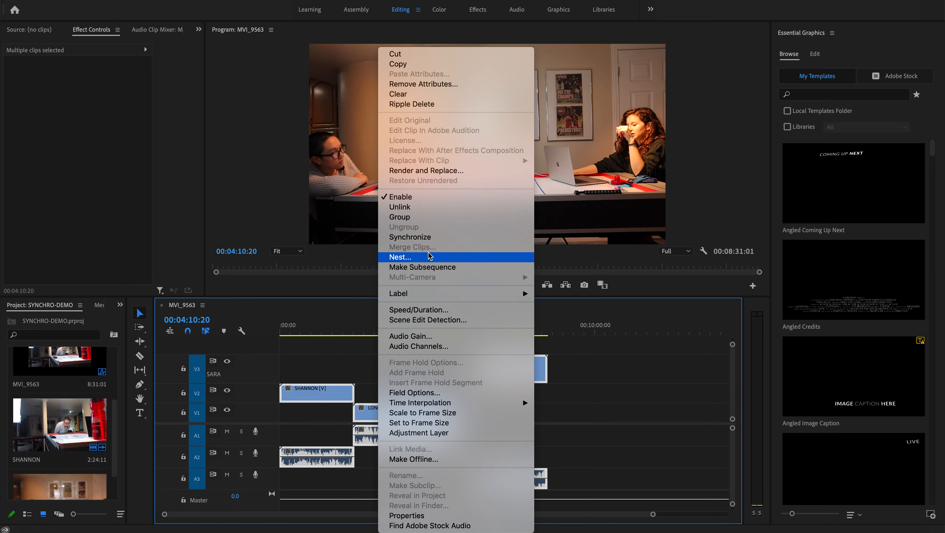
click(423, 241)
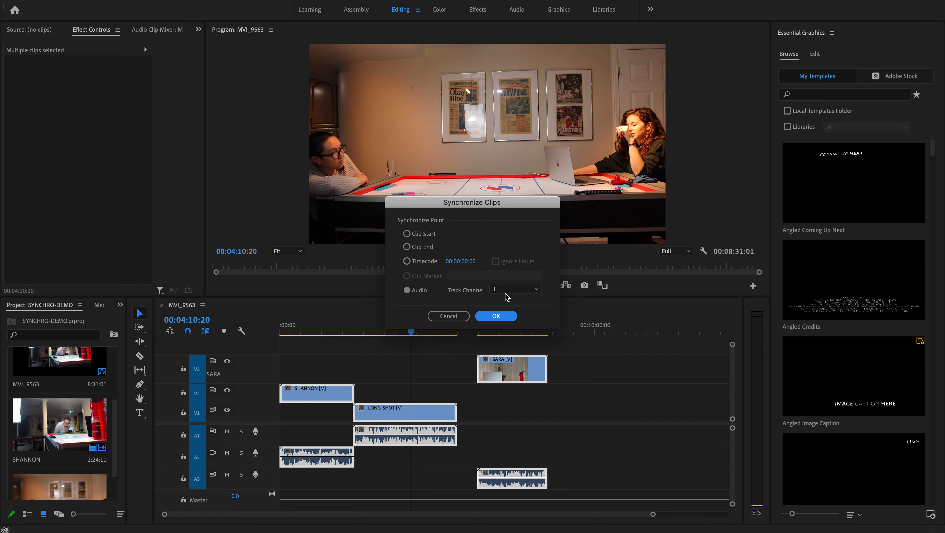
click(496, 316)
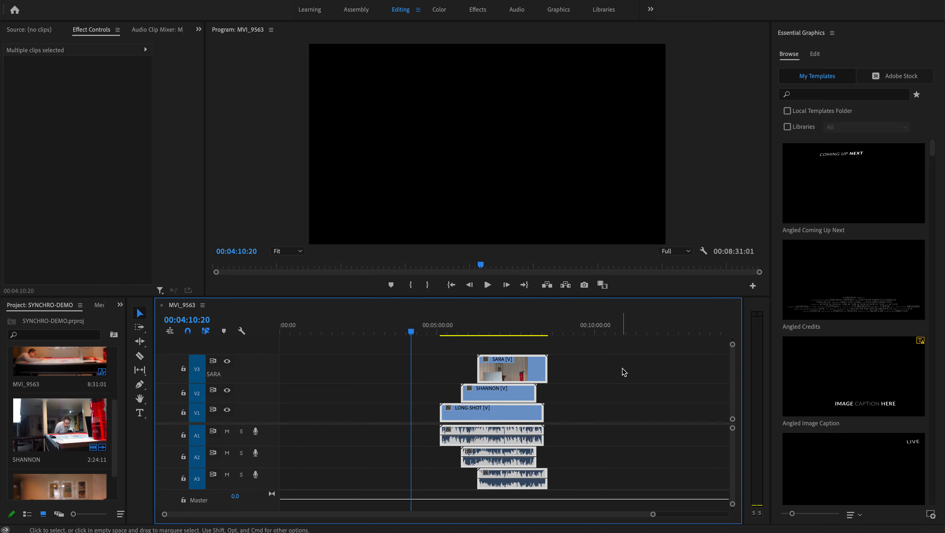
Delete the empty gap before the synchronized clips so that LONG-SHOT begins at the sequence start
click(610, 398)
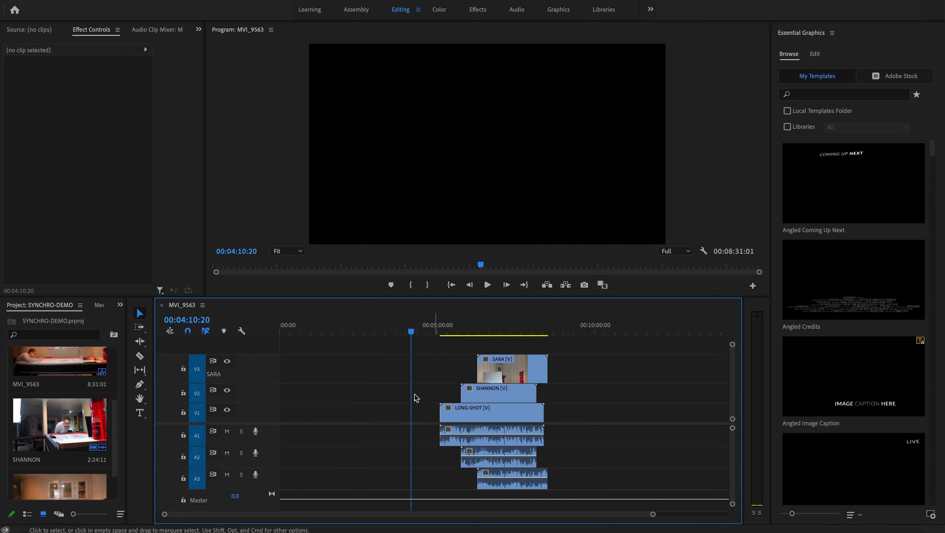
click(378, 411)
key(Delete)
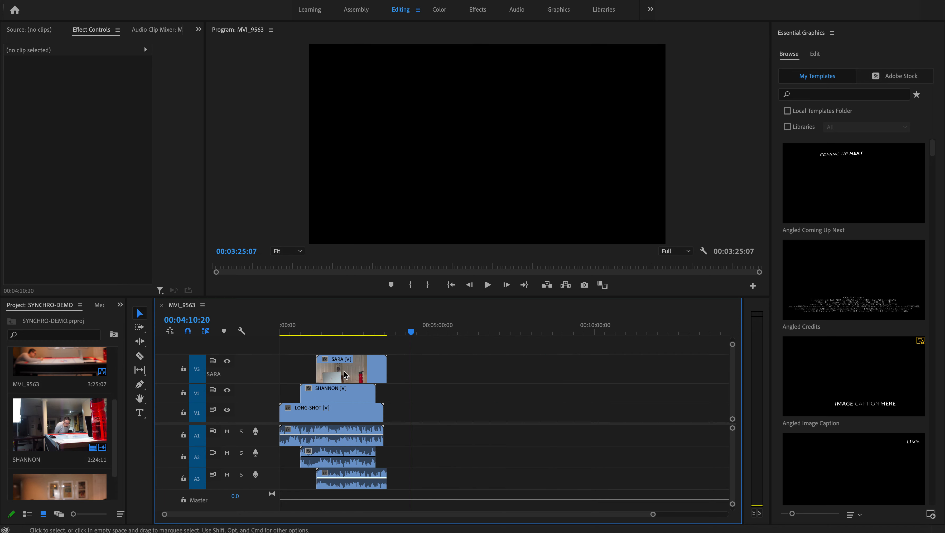
Return to the sequence start, then play from about 00:00:37:12 to check the V2 clip's sync with LONG-SHOT
key(=)
key(=)
drag(295, 331, 274, 333)
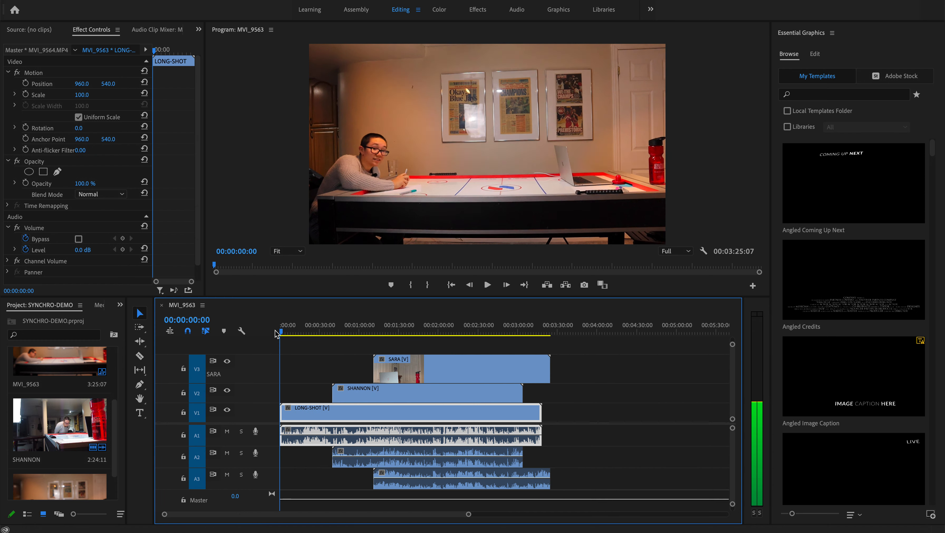
click(330, 323)
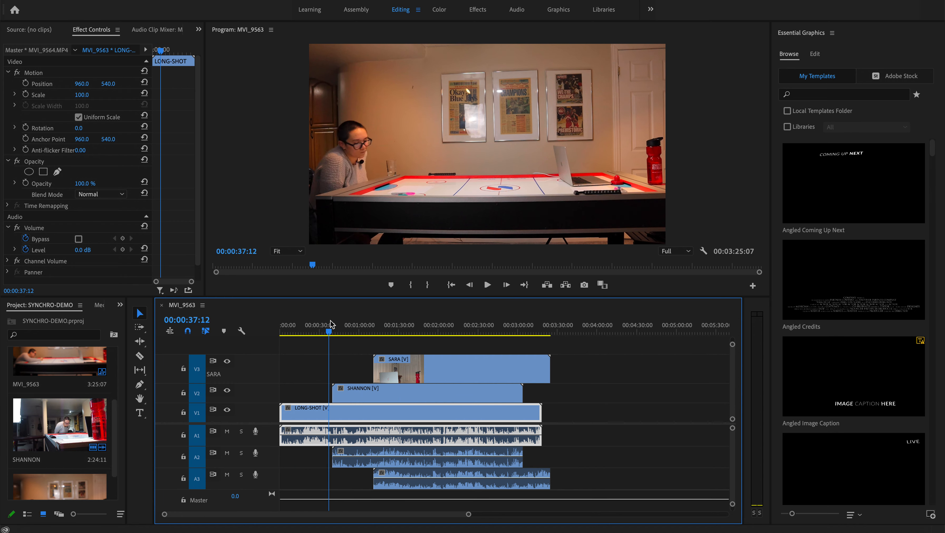
key(space)
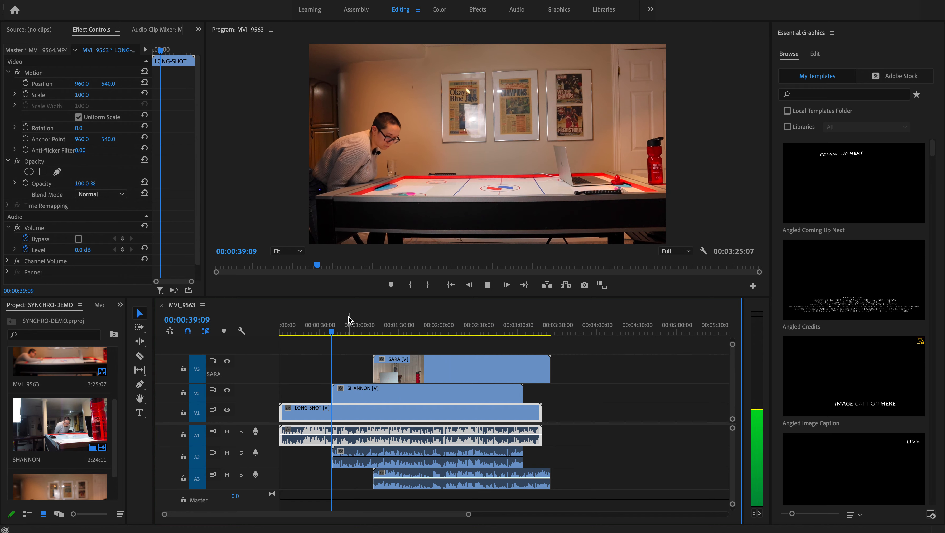
key(space)
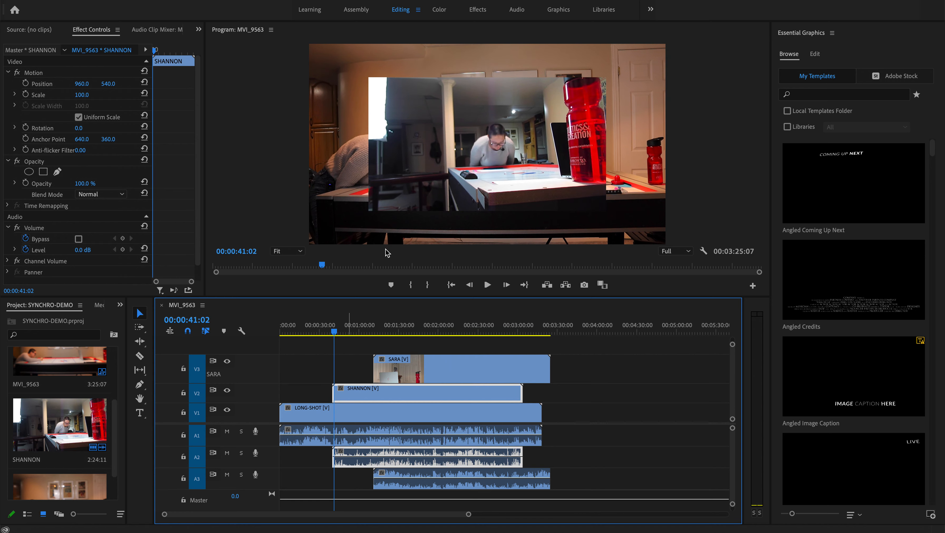
key(space)
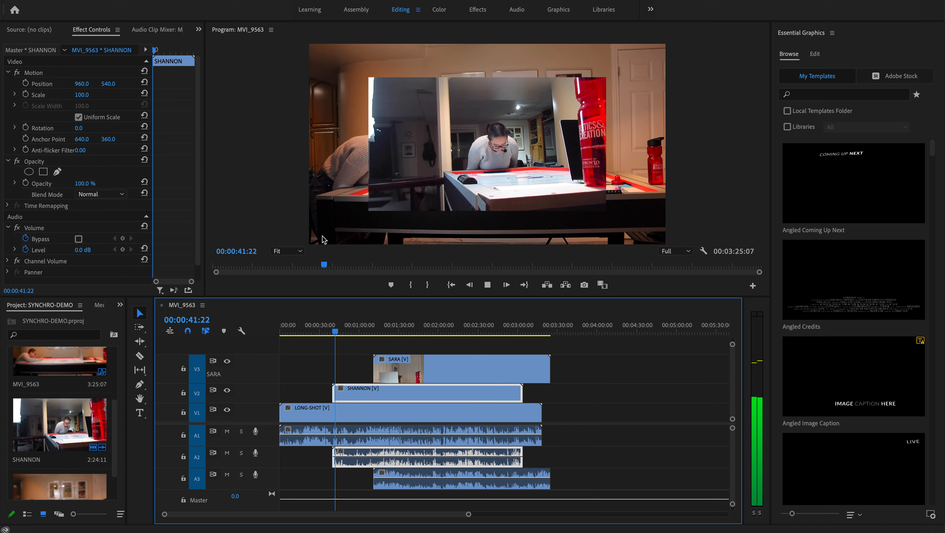
key(XF86AudioRaiseVolume)
key(XF86AudioLowerVolume)
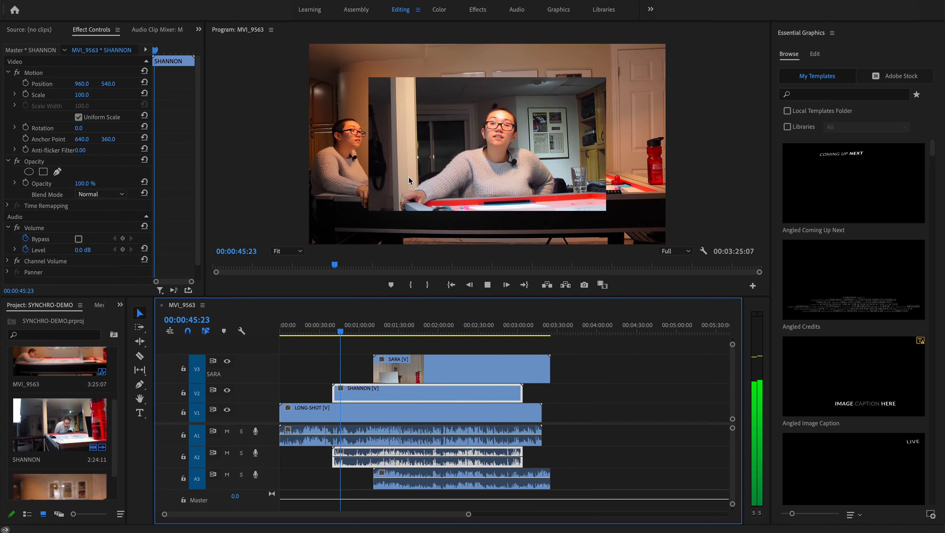
key(space)
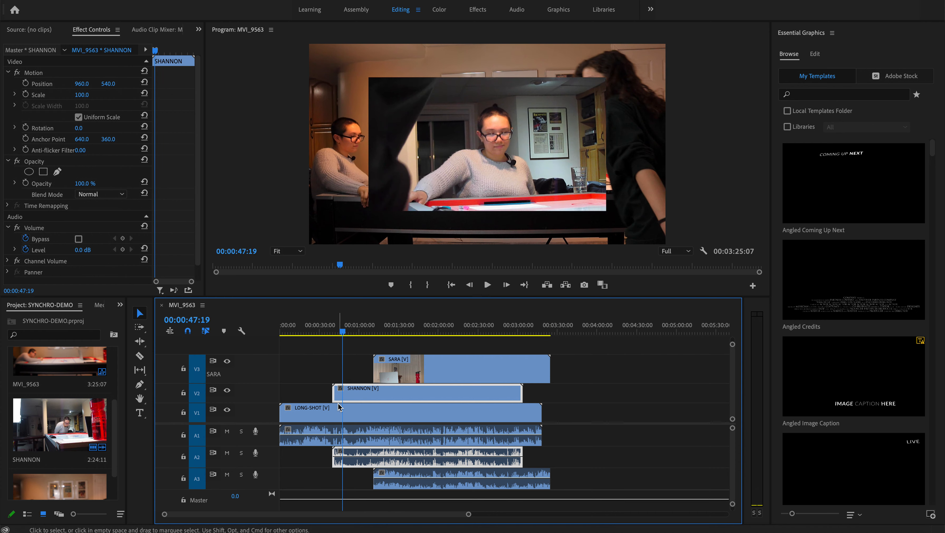
Examine the A1 and A2 audio waveforms around 00:00:47:19 to compare the alignment of the two synchronized clips
scroll(359, 439, up, 10)
scroll(359, 438, left, 5)
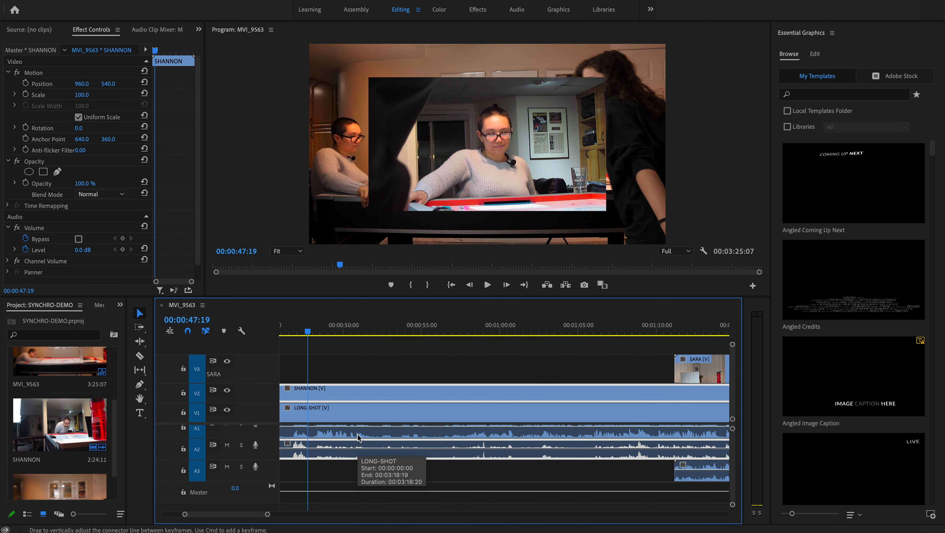
scroll(365, 460, up, 2)
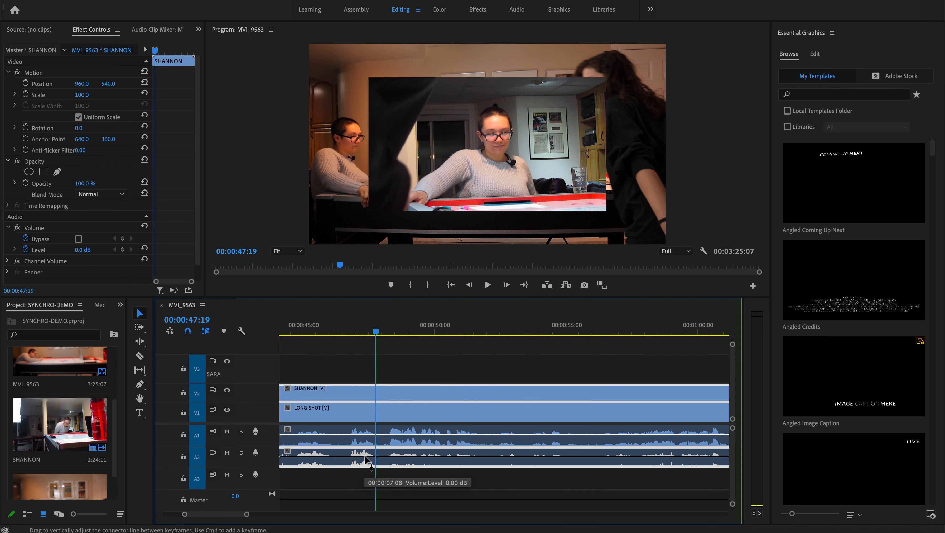
scroll(360, 457, up, 5)
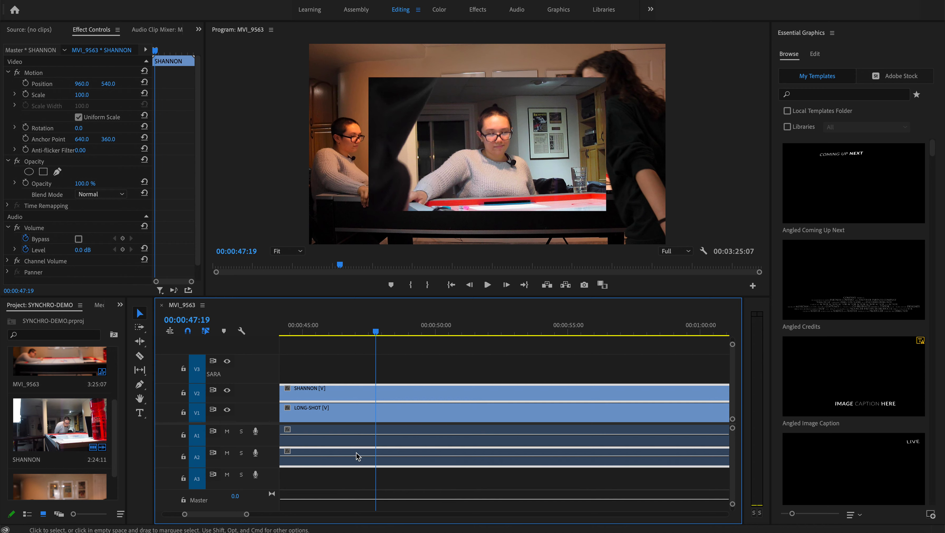
scroll(339, 462, down, 5)
scroll(339, 462, down, 6)
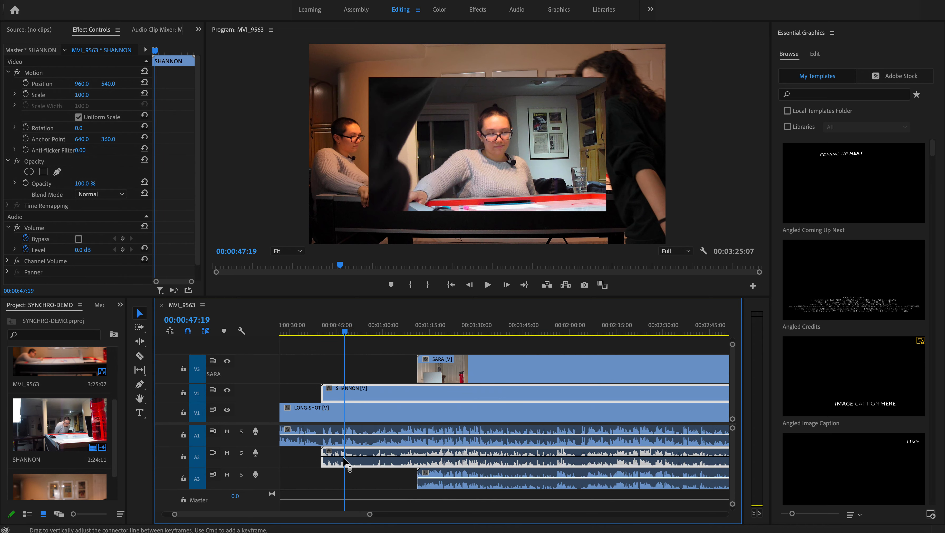
scroll(344, 463, down, 2)
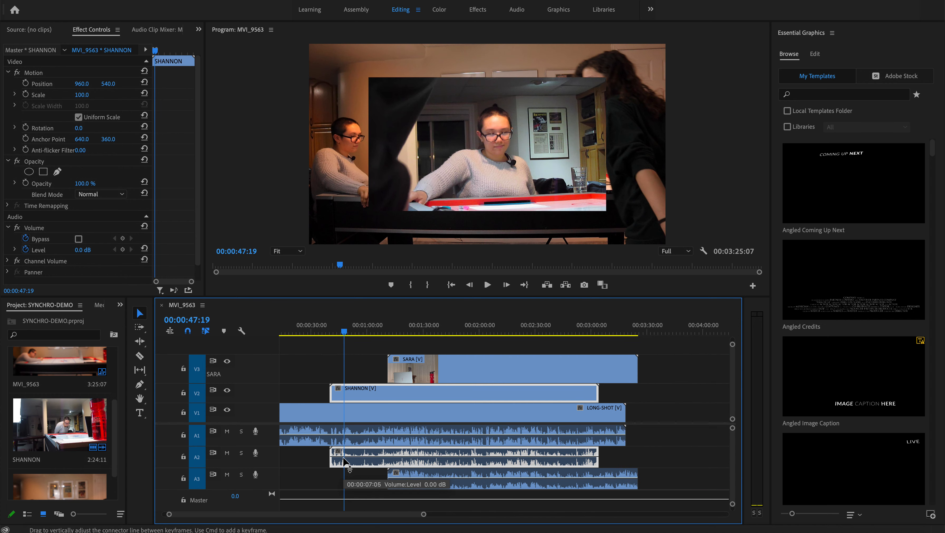
Play from about 00:01:07:24 to check the V3 clip's sync with LONG-SHOT, stop, and select the V3 clip
click(378, 330)
mouse_move(381, 329)
mouse_down()
mouse_move(390, 329)
mouse_move(382, 329)
mouse_up()
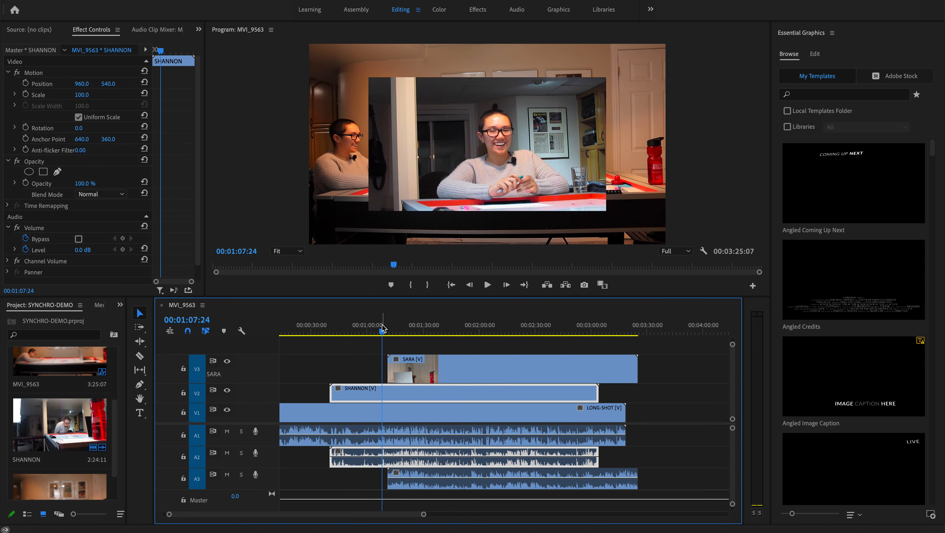
key(space)
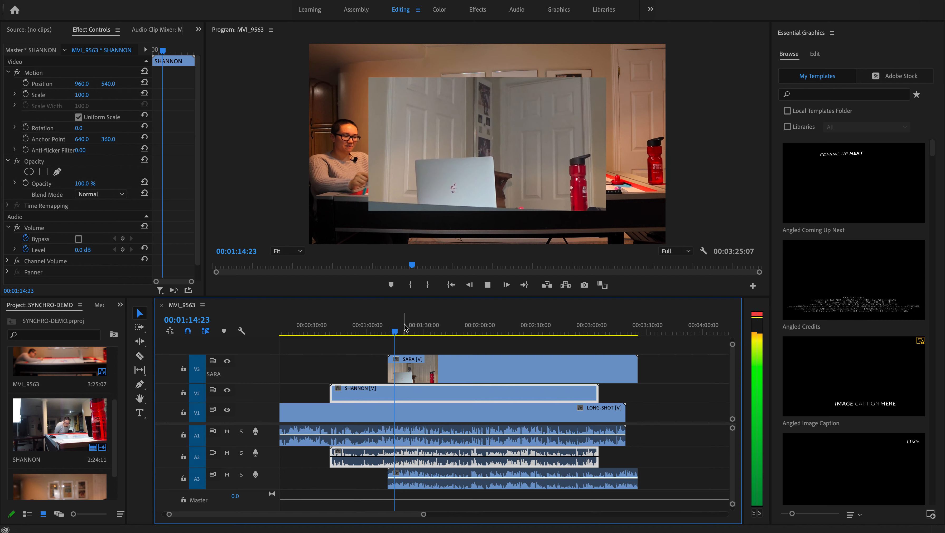
click(401, 379)
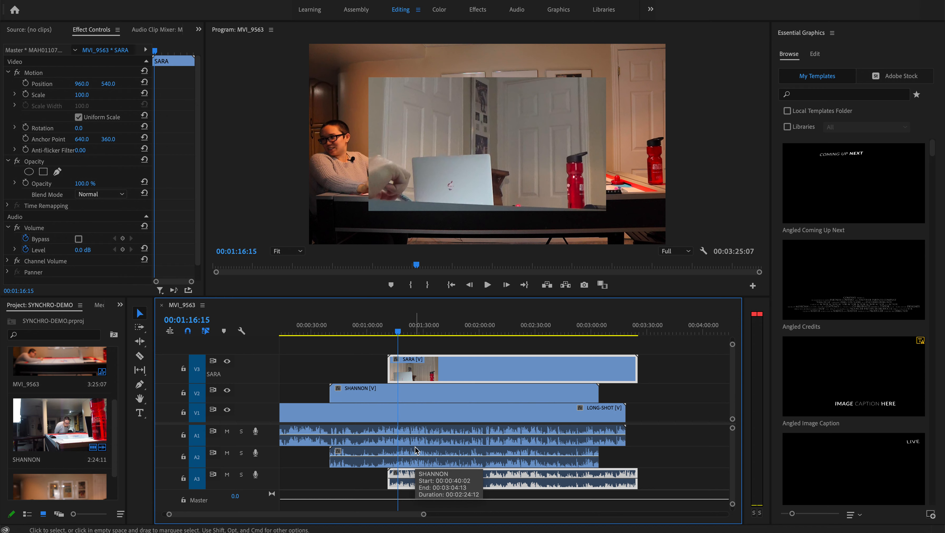
Mute audio tracks A2 and A3 and play briefly to hear only the LONG-SHOT audio
click(227, 452)
click(227, 474)
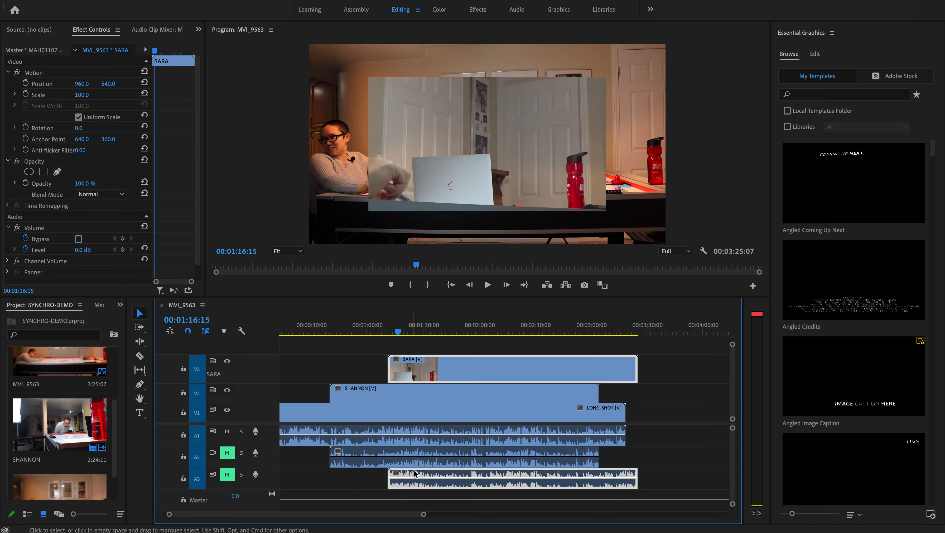
key(space)
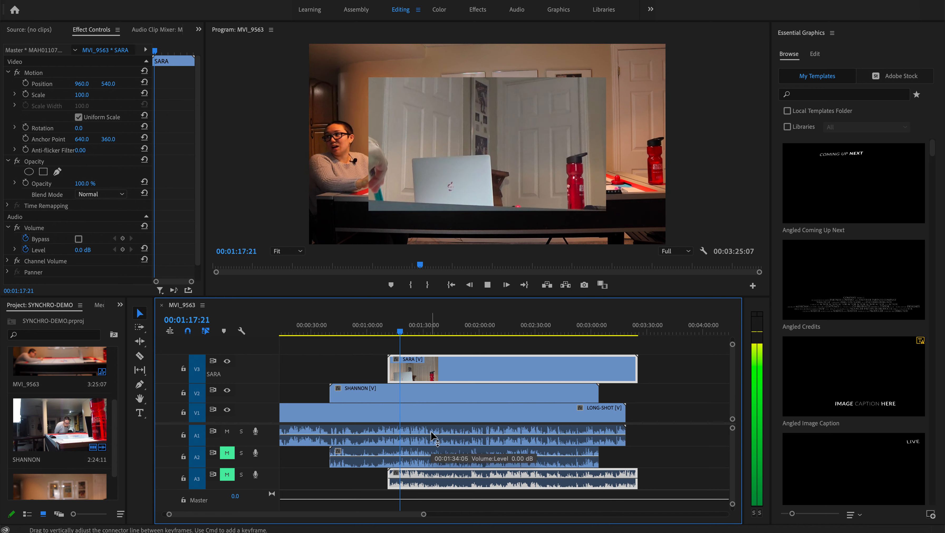
key(space)
Unmute A2 and A3 to compare the combined sound during playback, and mute both tracks again
click(227, 474)
click(227, 452)
key(space)
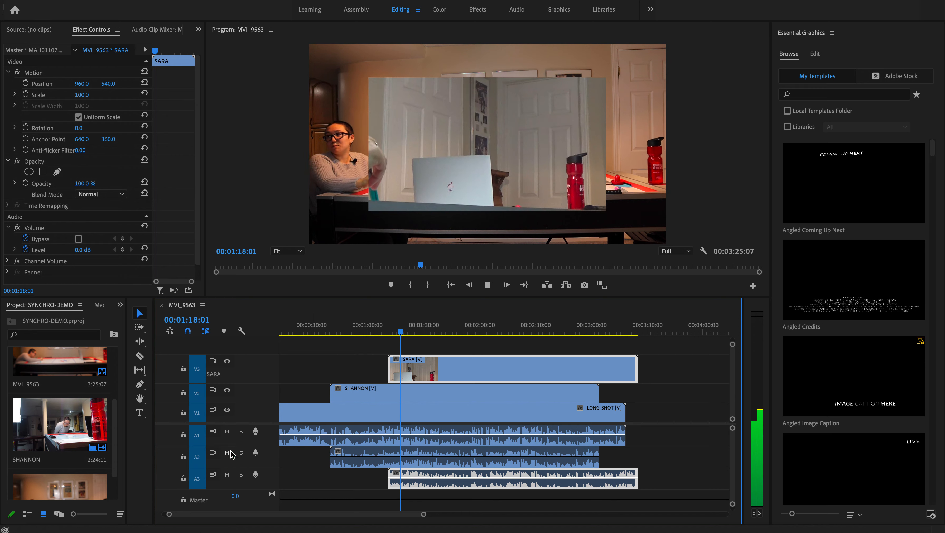
click(227, 453)
click(226, 474)
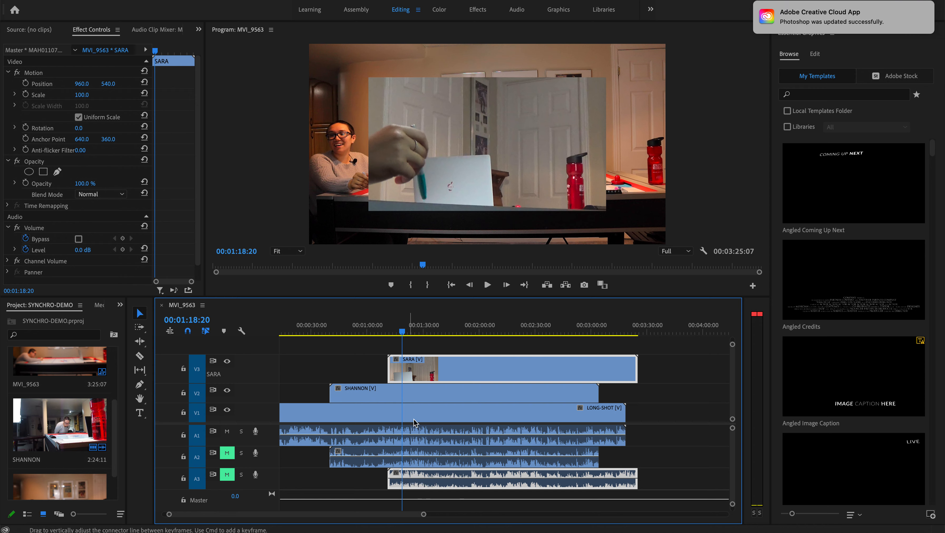
View the whole sequence, scrubbing to about 00:03:14:15 and back to 00:01:46:24 to review the synchronized angles
key(minus)
key(minus)
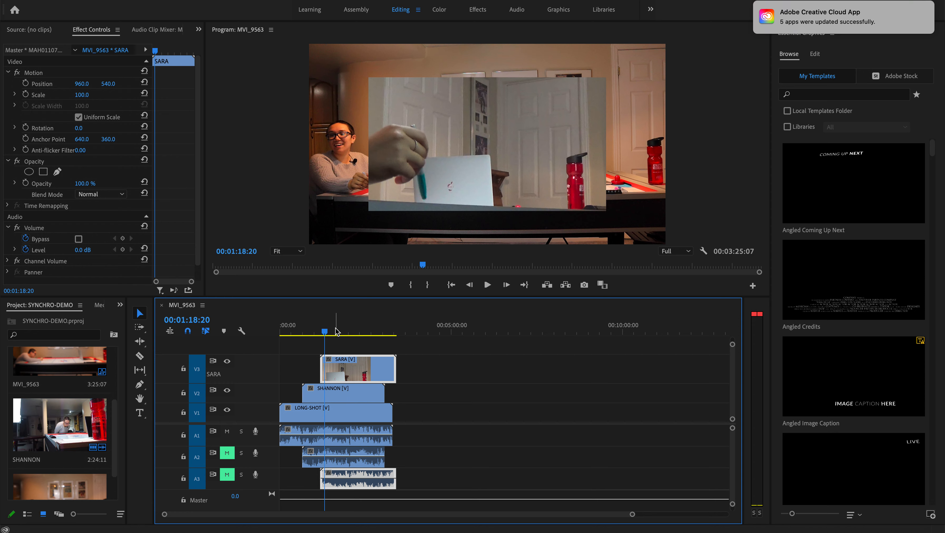
click(519, 400)
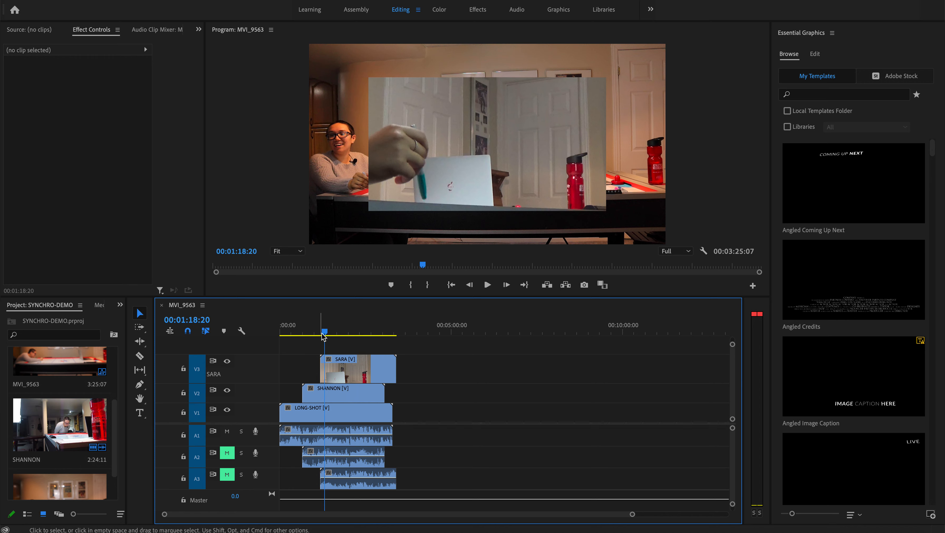
drag(325, 334, 391, 331)
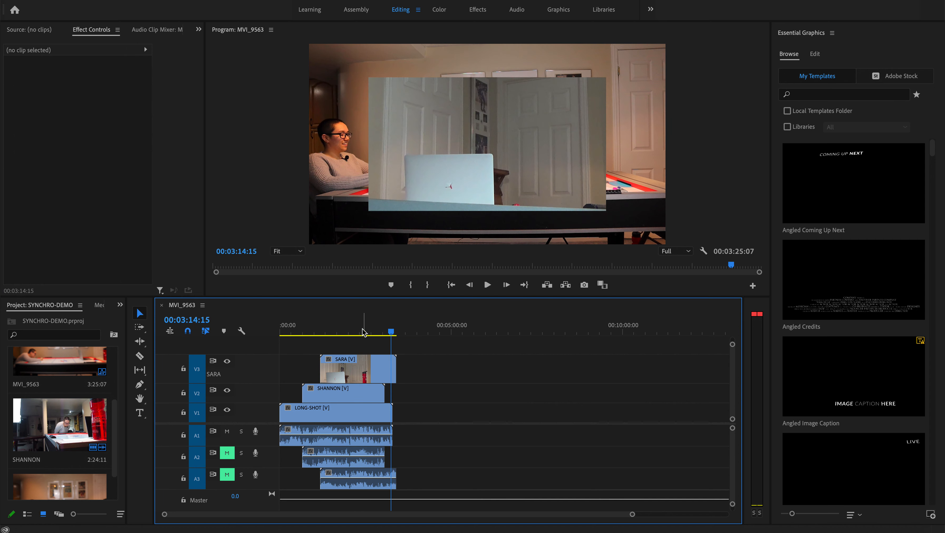
click(341, 331)
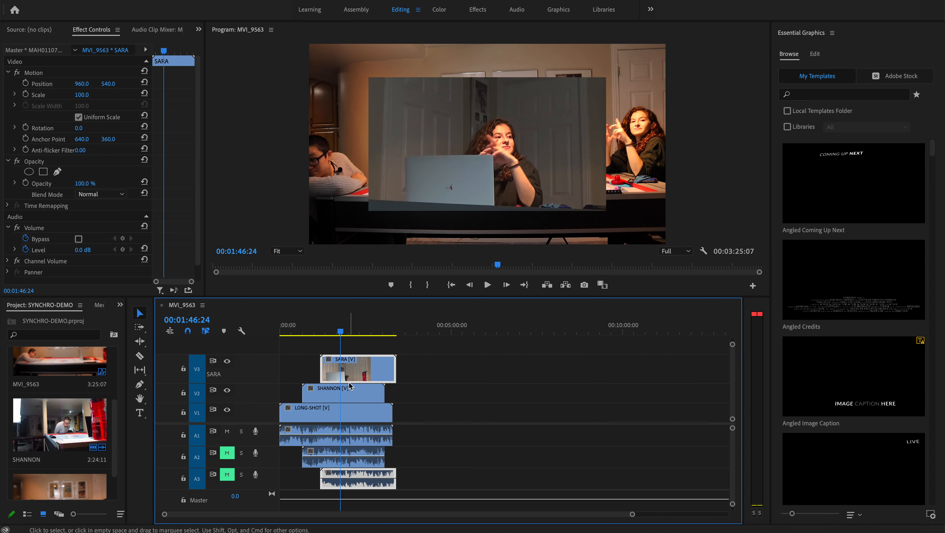
Compare the camera angles by jumping between the LONG-SHOT, V2 and V3 portions of the sequence
click(290, 331)
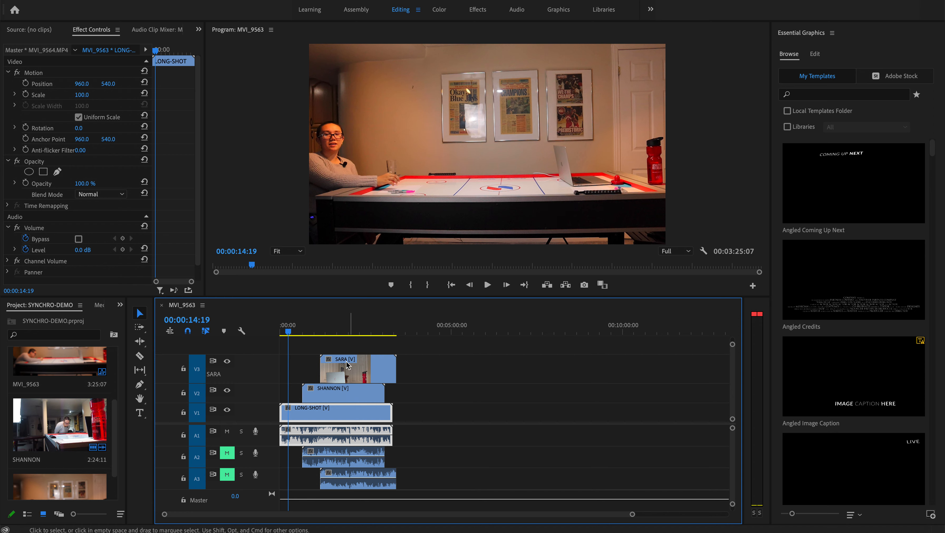
click(349, 331)
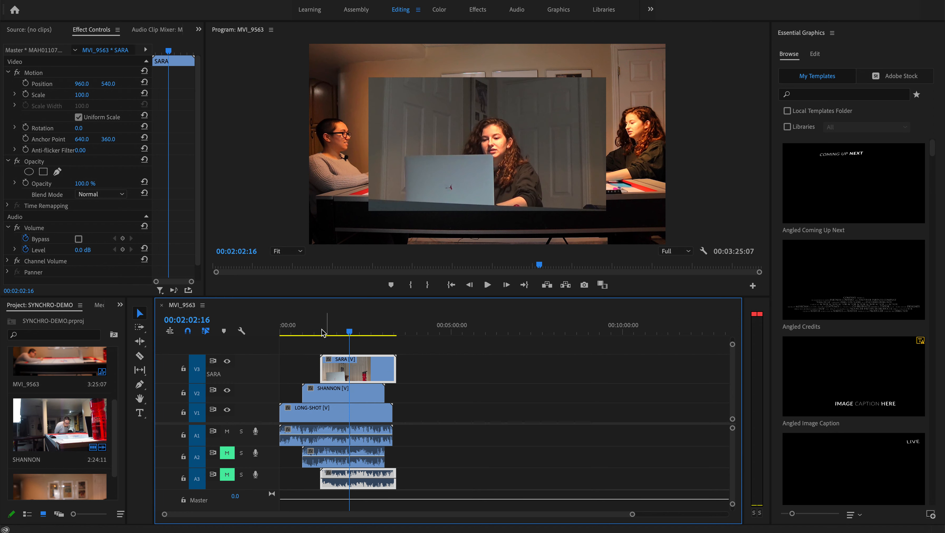
click(309, 331)
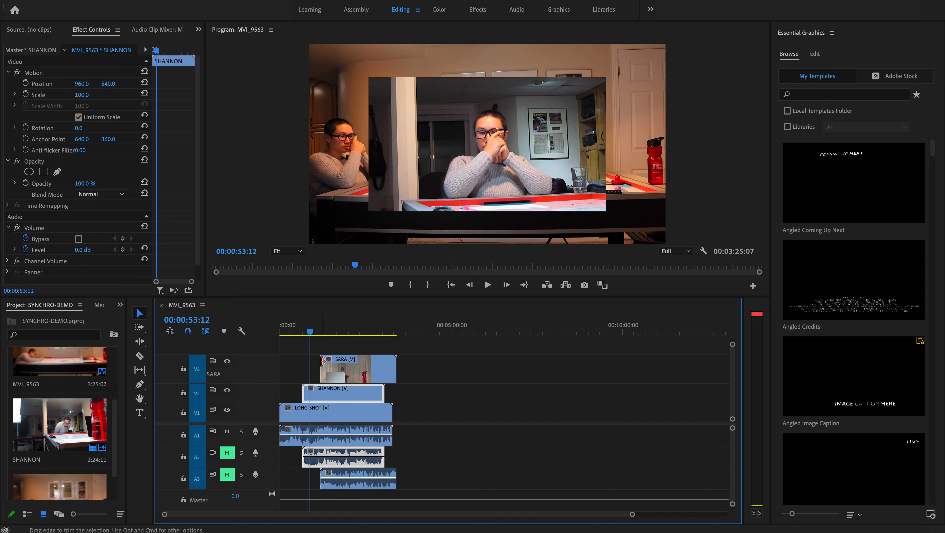
click(330, 331)
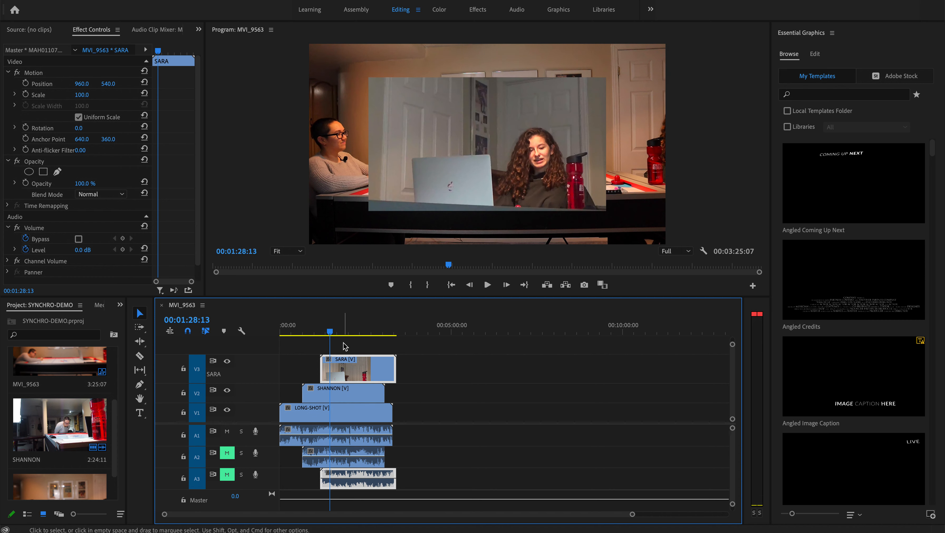
click(314, 329)
click(341, 328)
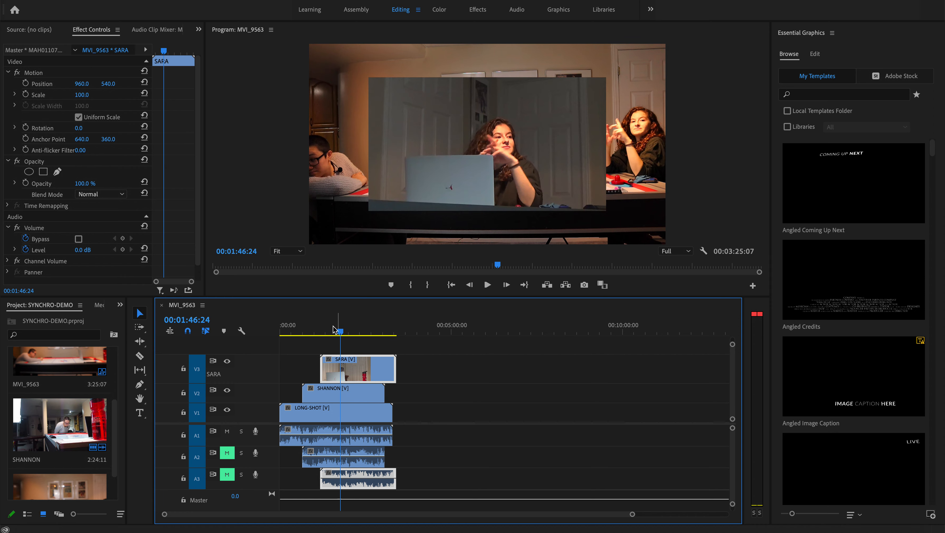
click(311, 329)
click(348, 329)
Compare the frame size of LONG-SHOT around 00:00:21:05 with the V2 clip at 00:00:53:12
click(294, 330)
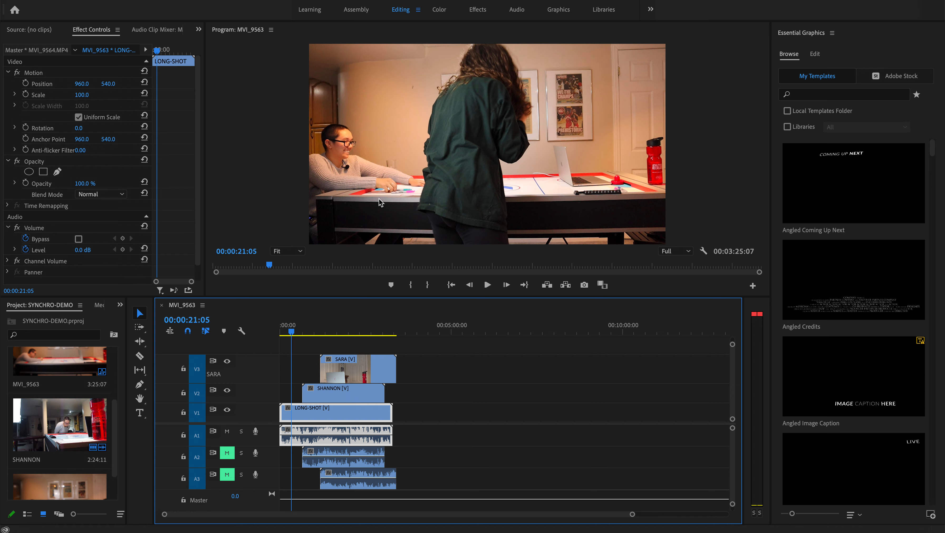
click(311, 332)
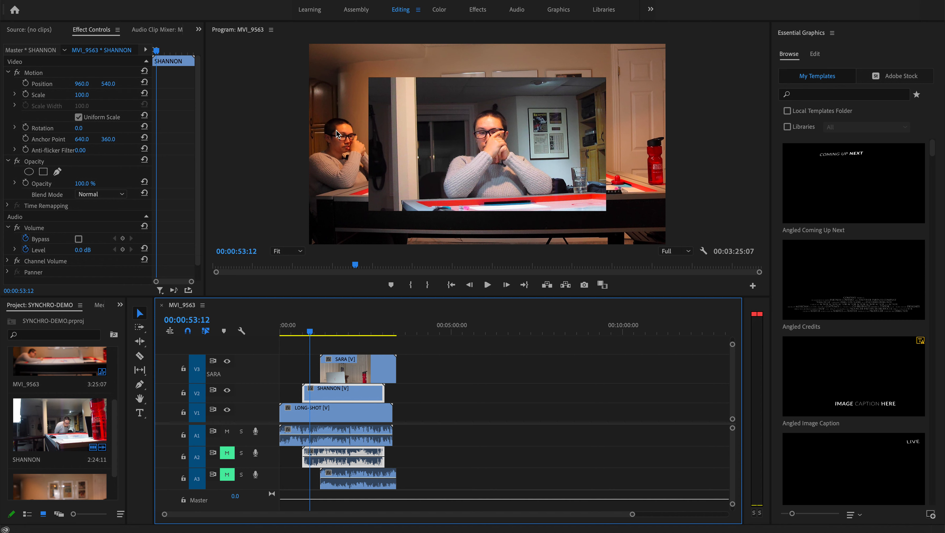
click(287, 412)
click(290, 332)
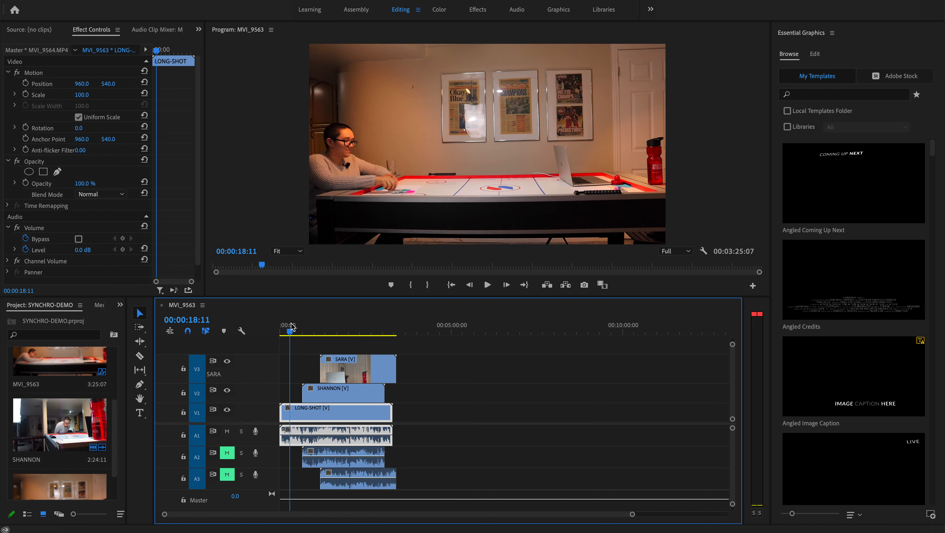
Apply Set to Frame Size to the V2 and V3 clips together, and scrub to about 00:01:57:03 to check the fit
click(314, 332)
drag(427, 356, 338, 395)
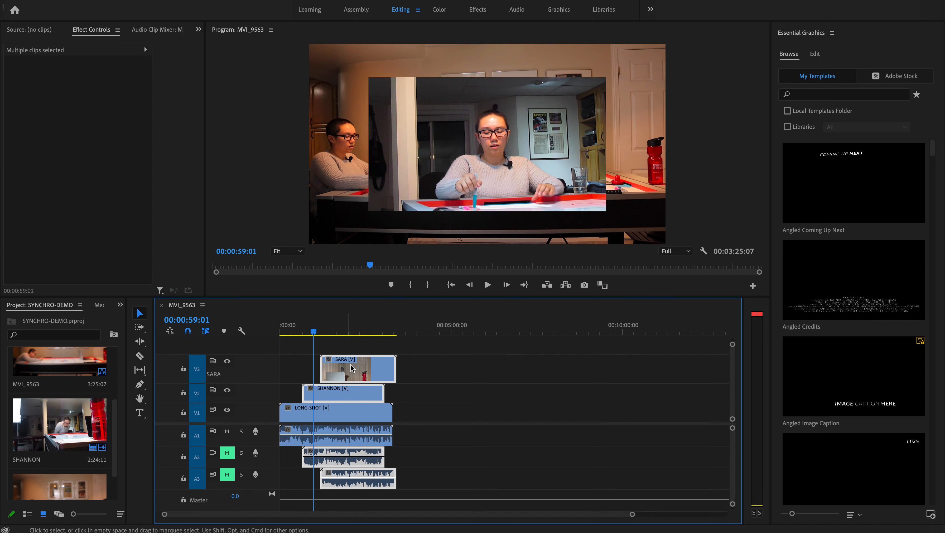
right_click(332, 389)
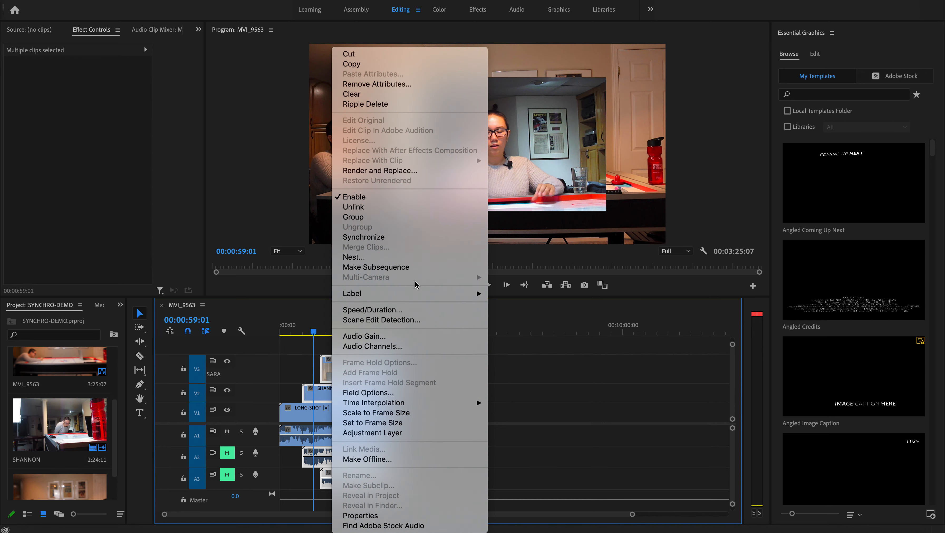
click(367, 423)
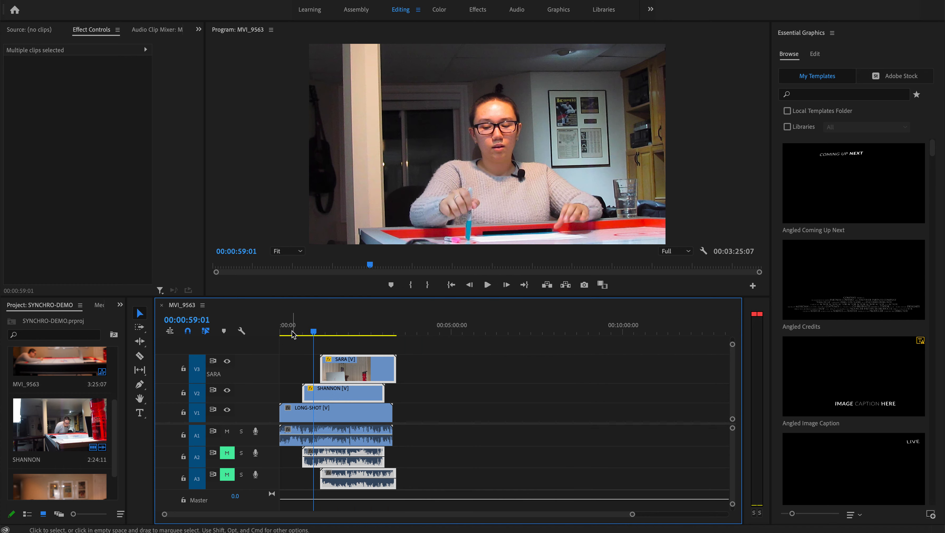
drag(293, 334, 347, 334)
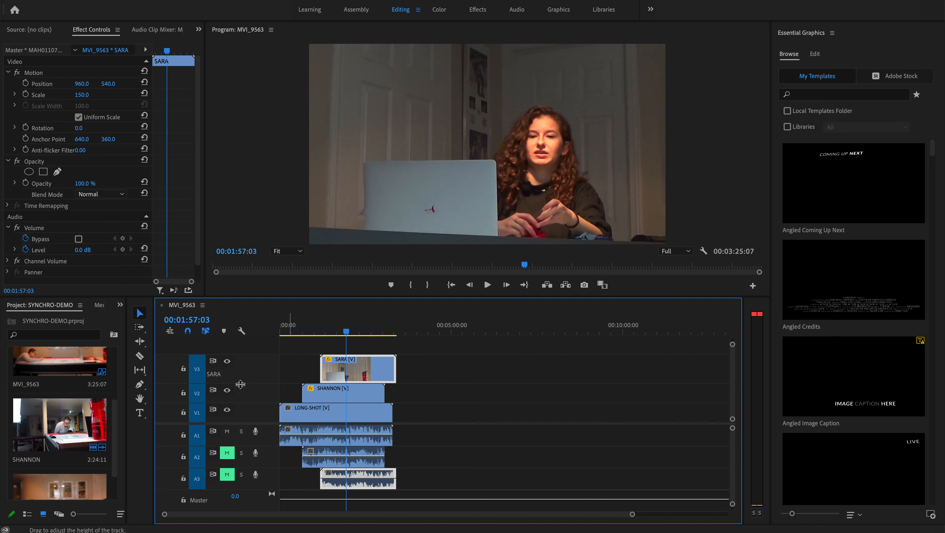
Hide the V3 and V2 track outputs at 00:01:57:09 to view the clips beneath, and show both again
click(227, 391)
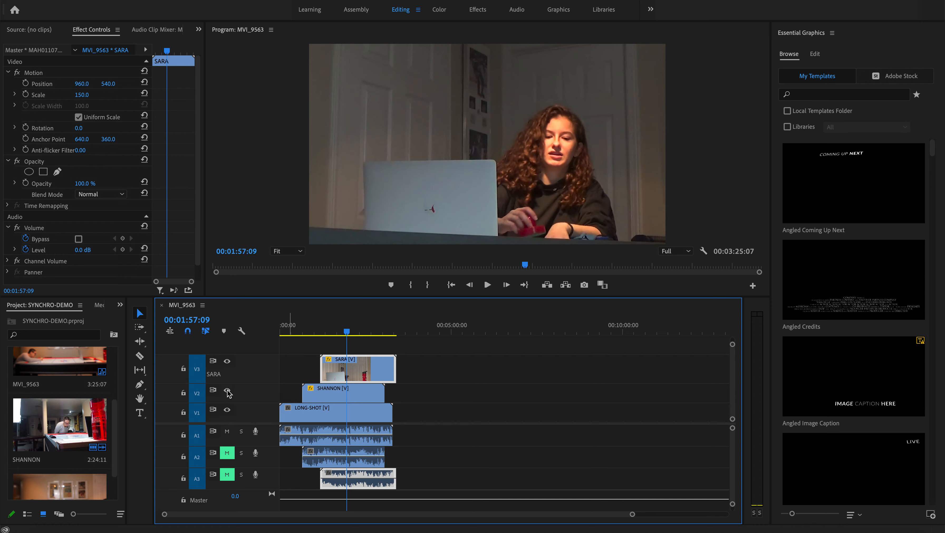
click(227, 361)
click(227, 390)
click(227, 390)
click(227, 362)
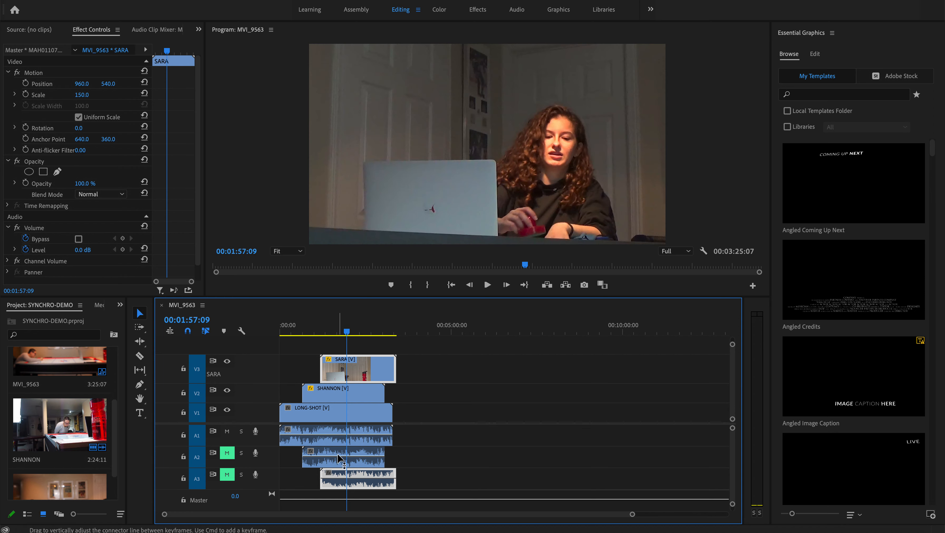
Toggle the outputs of V3, V2 and V1 to view each angle at 00:01:57:09, leaving all three tracks visible
click(227, 360)
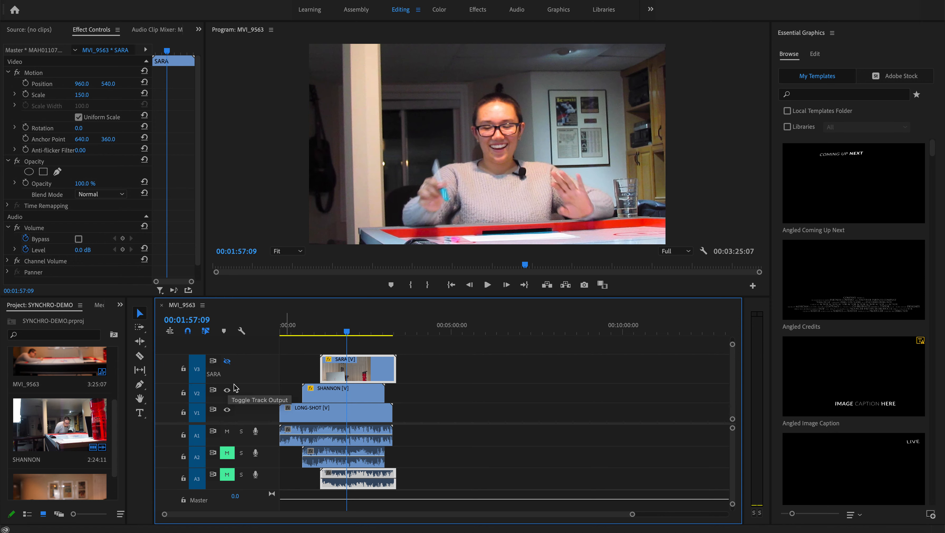
click(227, 390)
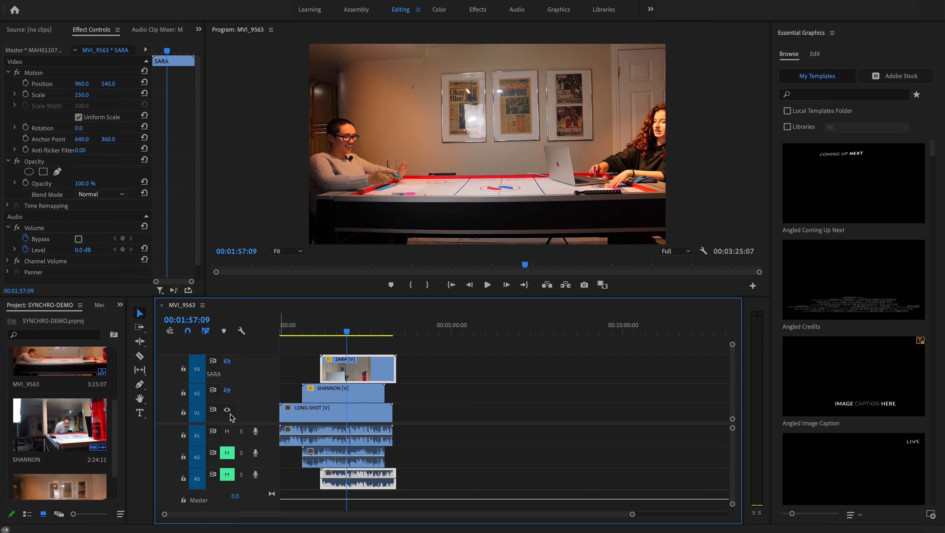
click(227, 409)
click(227, 390)
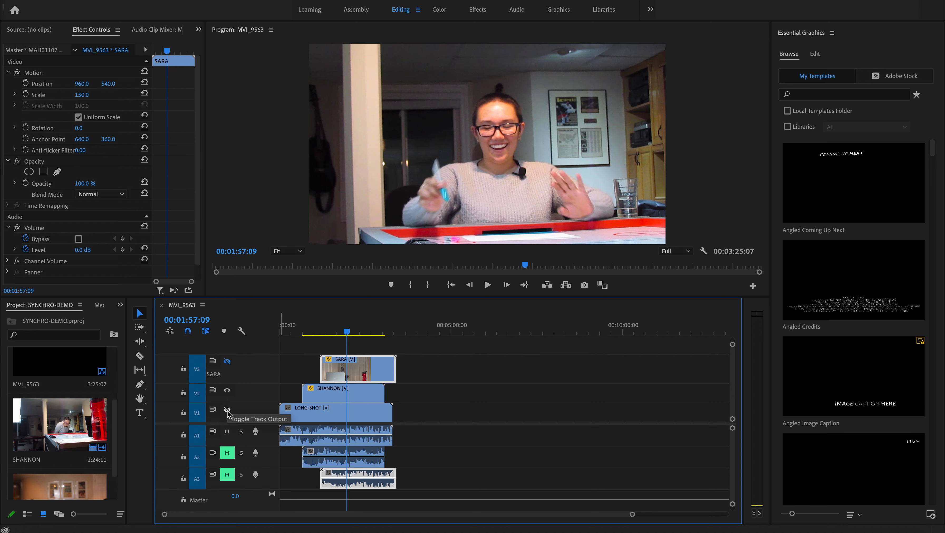
click(227, 361)
click(227, 390)
click(227, 411)
click(227, 361)
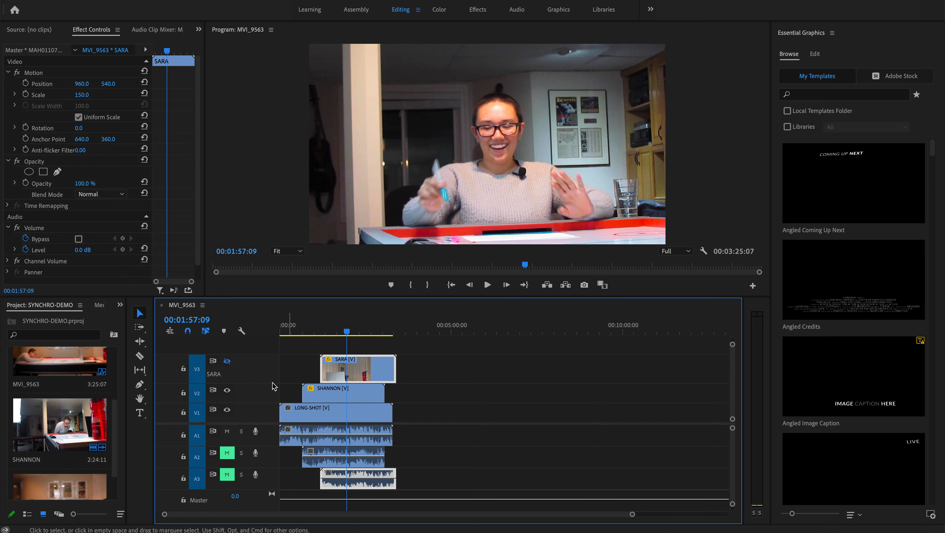
click(227, 361)
Cut the V2 clip with the Razor tool where the V3 clip begins, near 00:01:10:02
key(c)
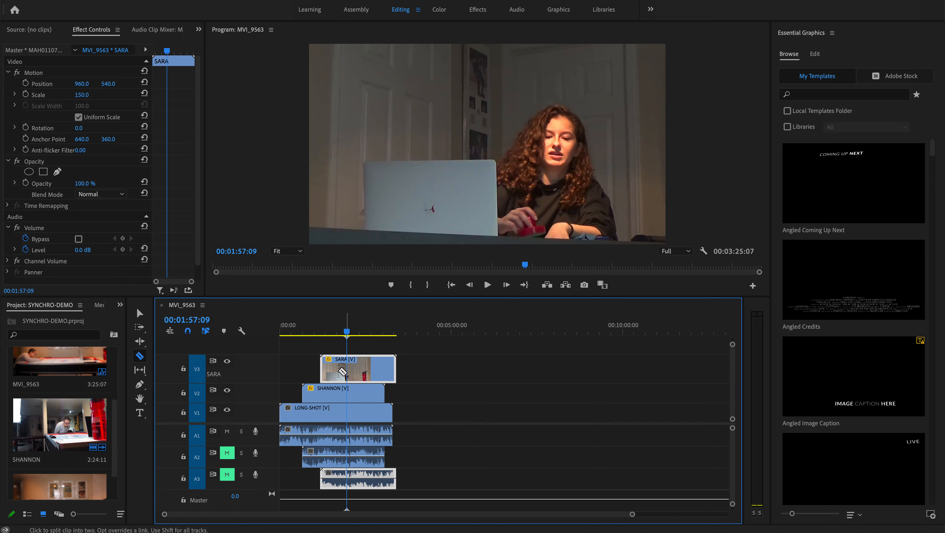
click(320, 331)
mouse_move(321, 331)
mouse_down()
mouse_move(329, 331)
mouse_move(320, 331)
mouse_up()
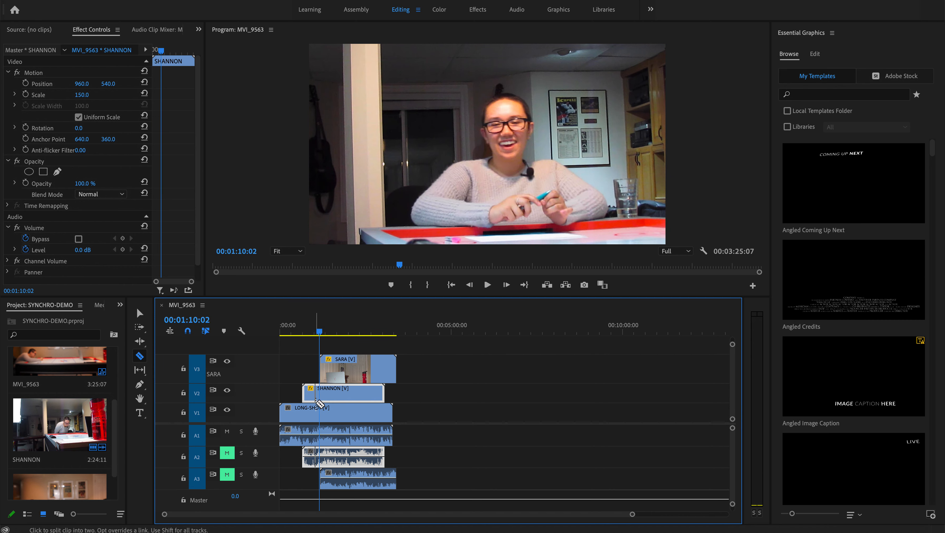
click(322, 391)
Cut both the V2 and V3 clips at about 00:01:25 with the Razor tool
key(=)
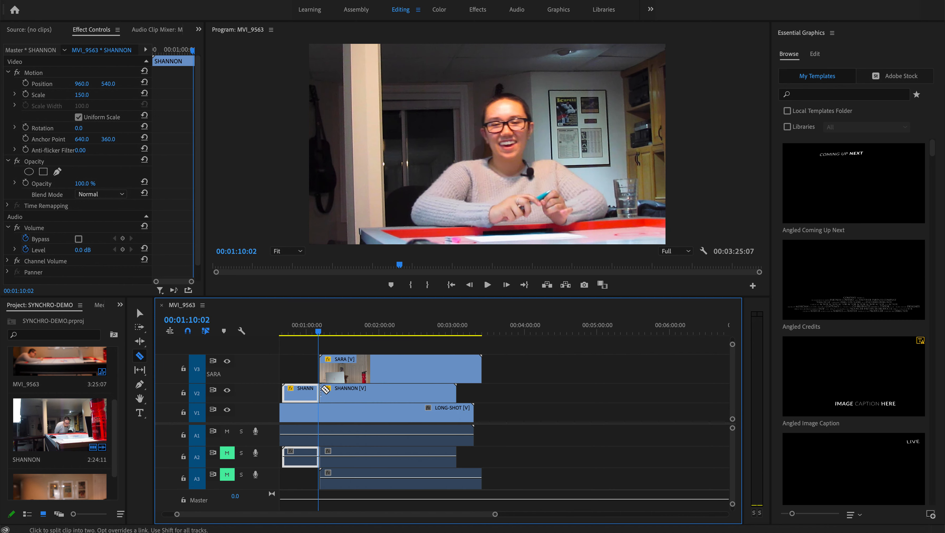
key(=)
key(=)
key(=)
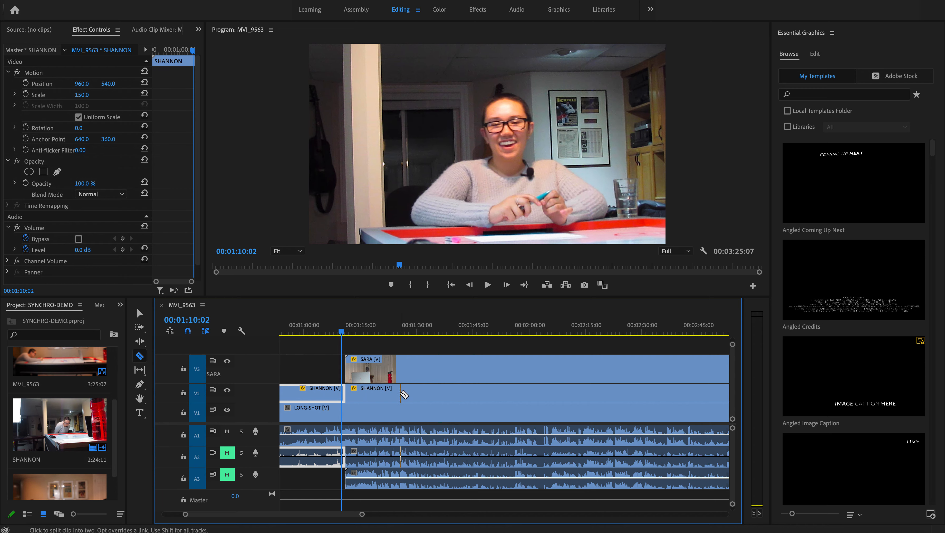
click(400, 394)
click(399, 367)
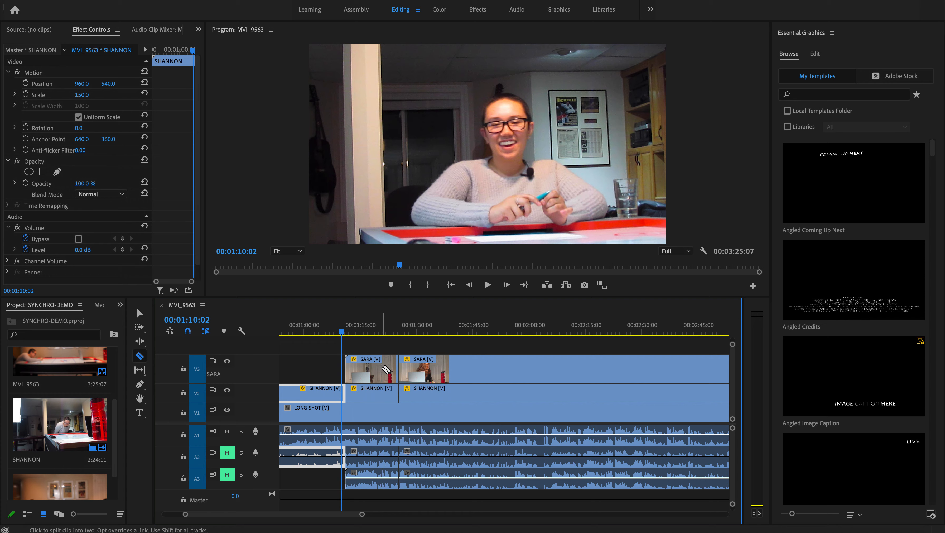
Delete the short V3 and V2 clip segments, with their linked audio, that end at the cut near 00:01:25
key(v)
click(372, 367)
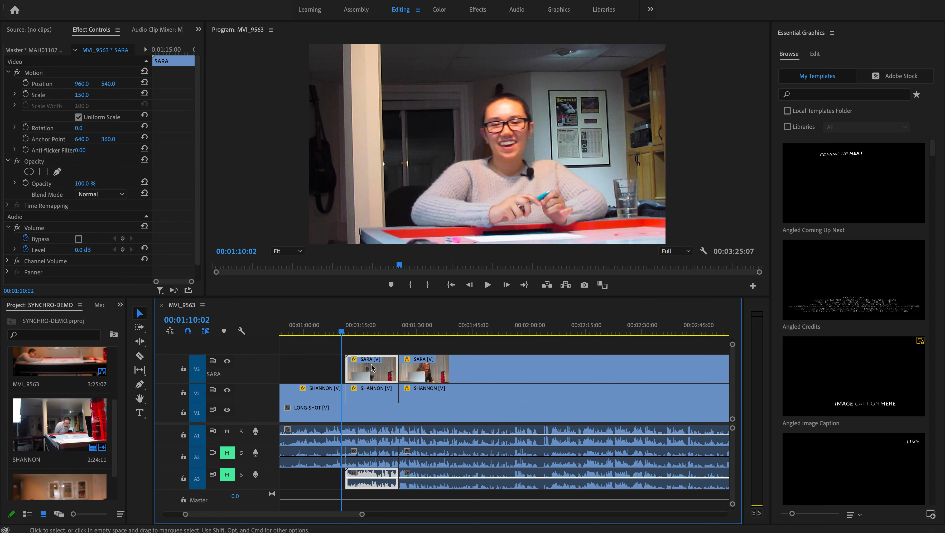
key(Delete)
mouse_move(342, 331)
mouse_down()
mouse_move(366, 331)
mouse_move(337, 331)
mouse_up()
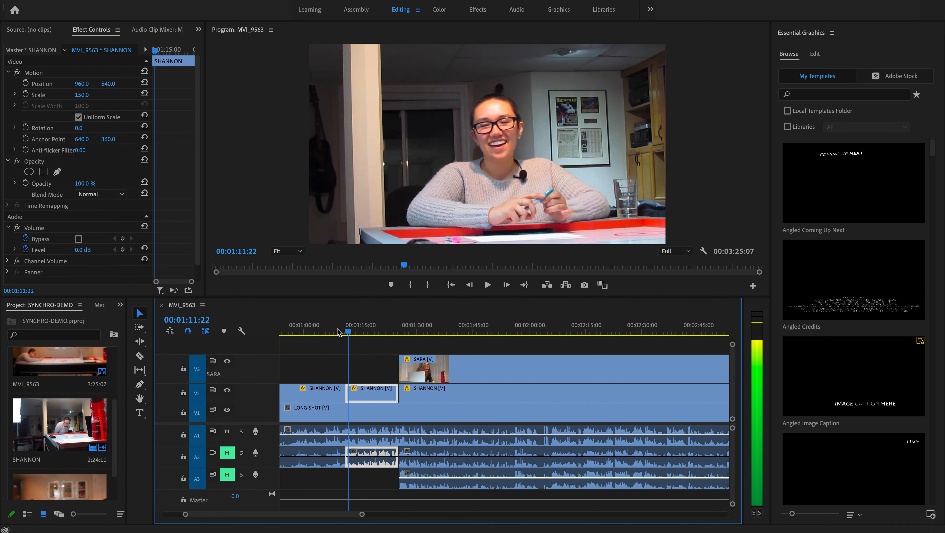
key(Delete)
Play the sequence across the start of the gap to check the cut from the V2 close-up to the long shot
click(328, 331)
mouse_move(330, 331)
mouse_down()
mouse_move(347, 331)
mouse_move(327, 331)
mouse_move(338, 328)
mouse_up()
key(space)
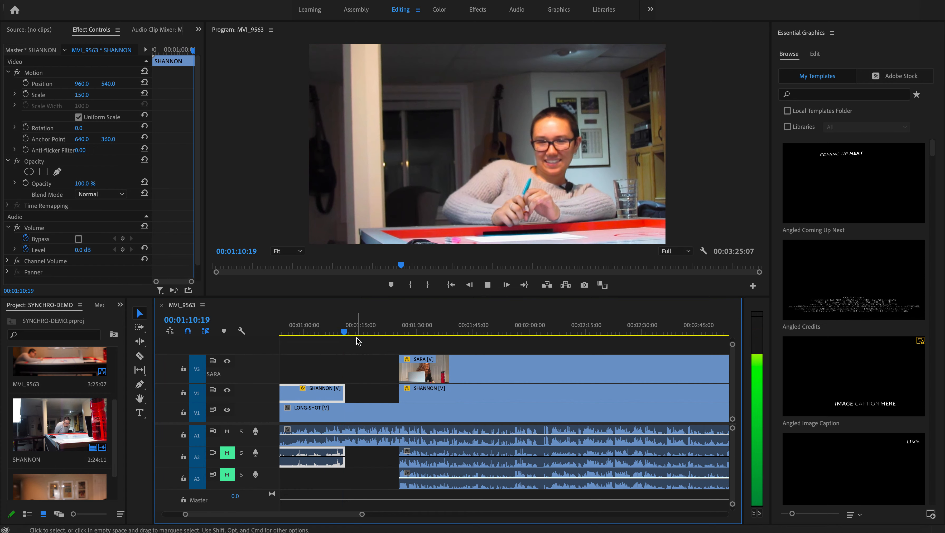
key(space)
Scrub from the long shot at 00:01:11:11 to 00:01:47:12 to review how the angles change across the sequence
scroll(350, 390, down, 5)
scroll(338, 390, up, 5)
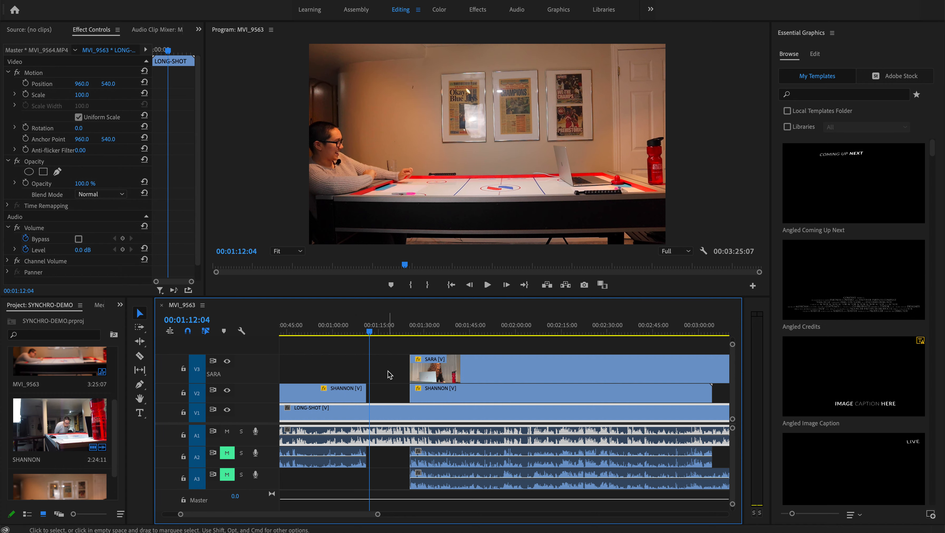
mouse_move(364, 328)
mouse_down()
mouse_move(483, 328)
mouse_move(367, 329)
mouse_up()
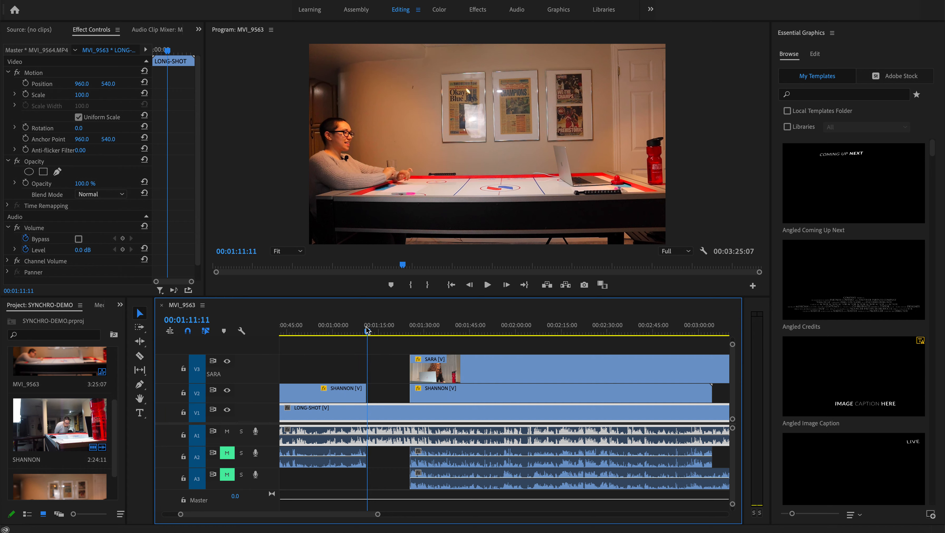
scroll(405, 422, down, 5)
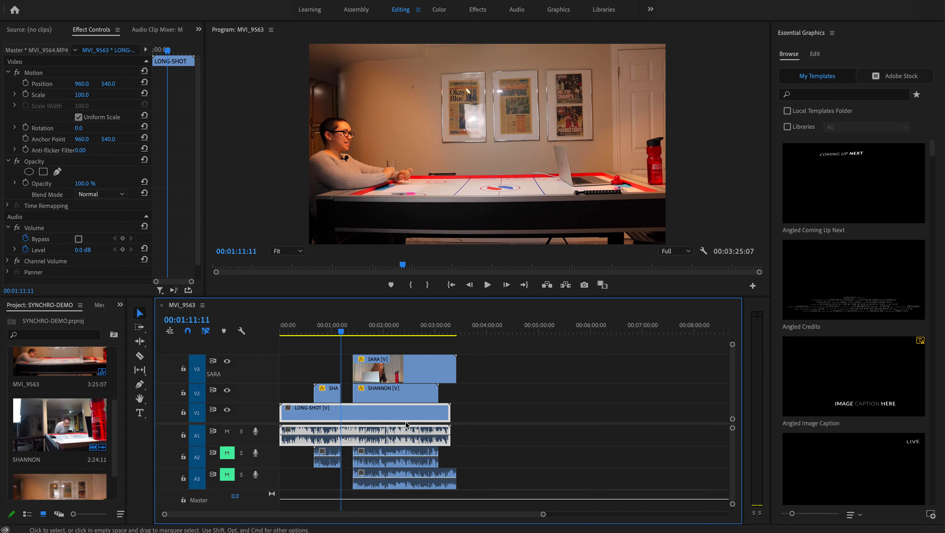
drag(339, 330, 380, 330)
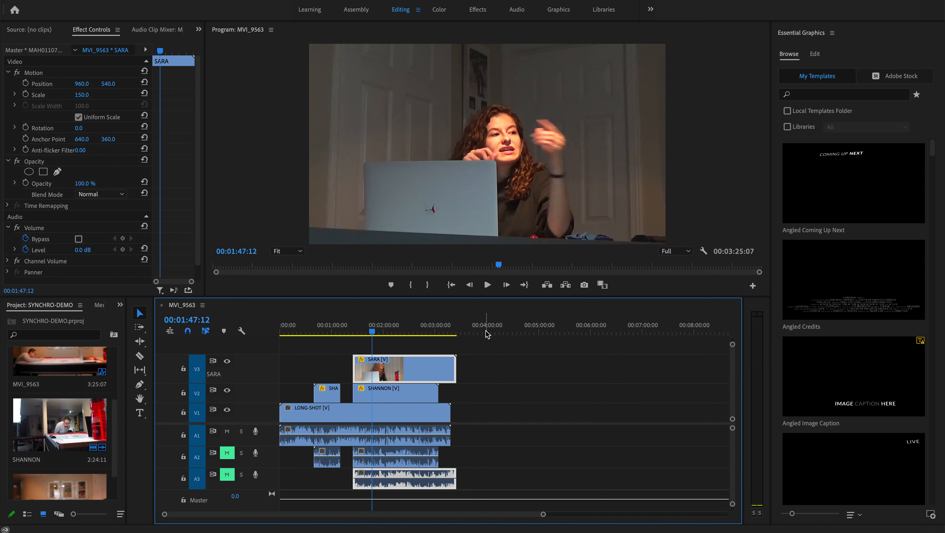